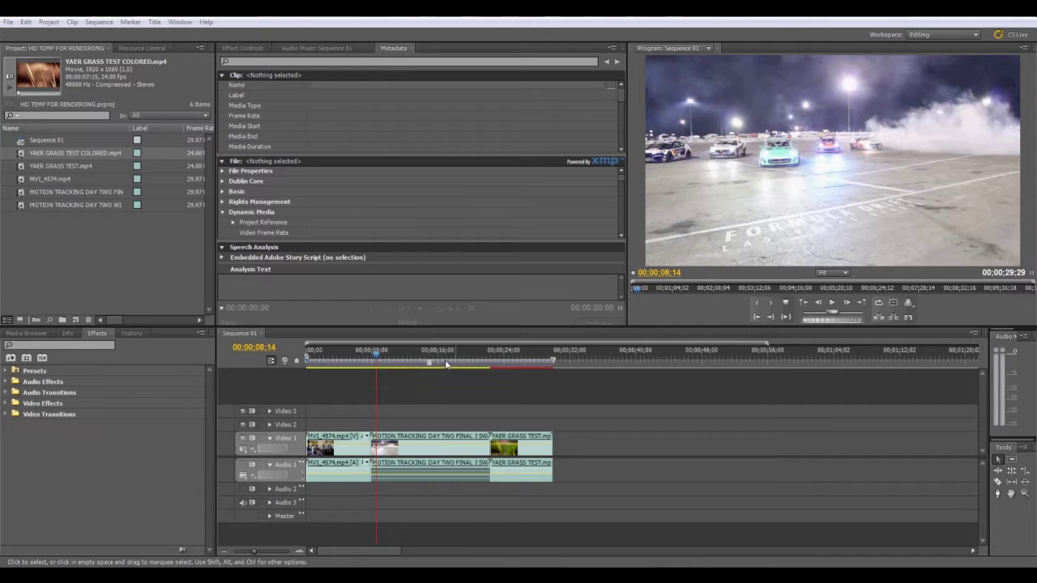
# Scrub through the drift car and grass clips in Sequence 01.
pyautogui.click(378, 357)
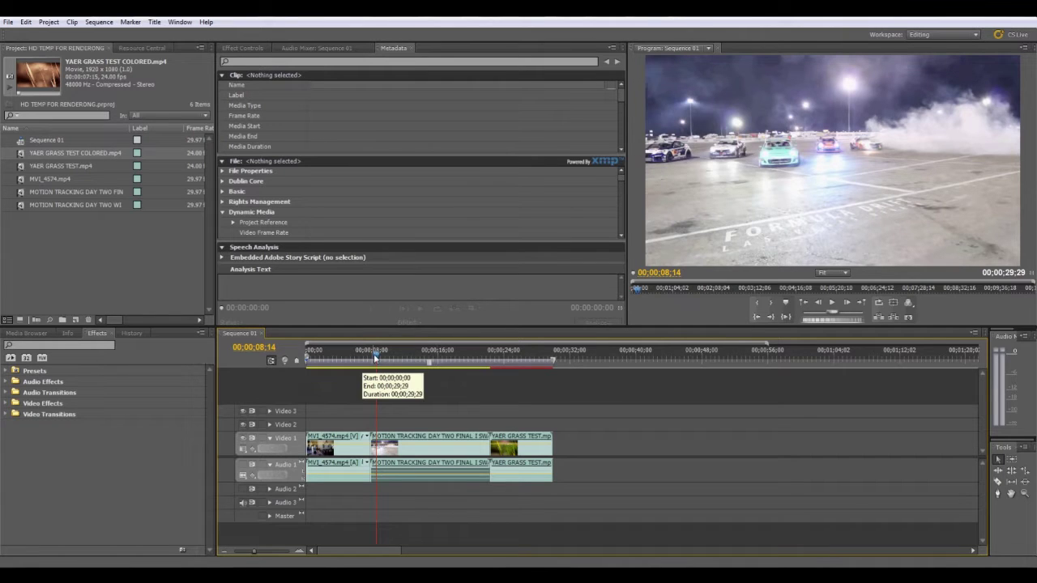
pyautogui.moveTo(373, 354); pyautogui.dragTo(374, 375)
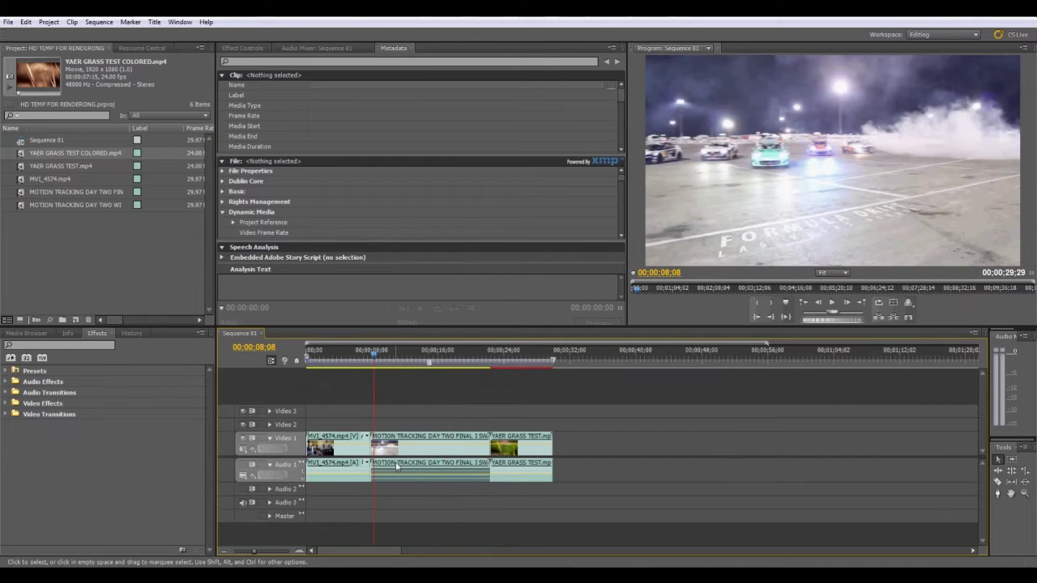
pyautogui.moveTo(376, 361); pyautogui.dragTo(521, 362)
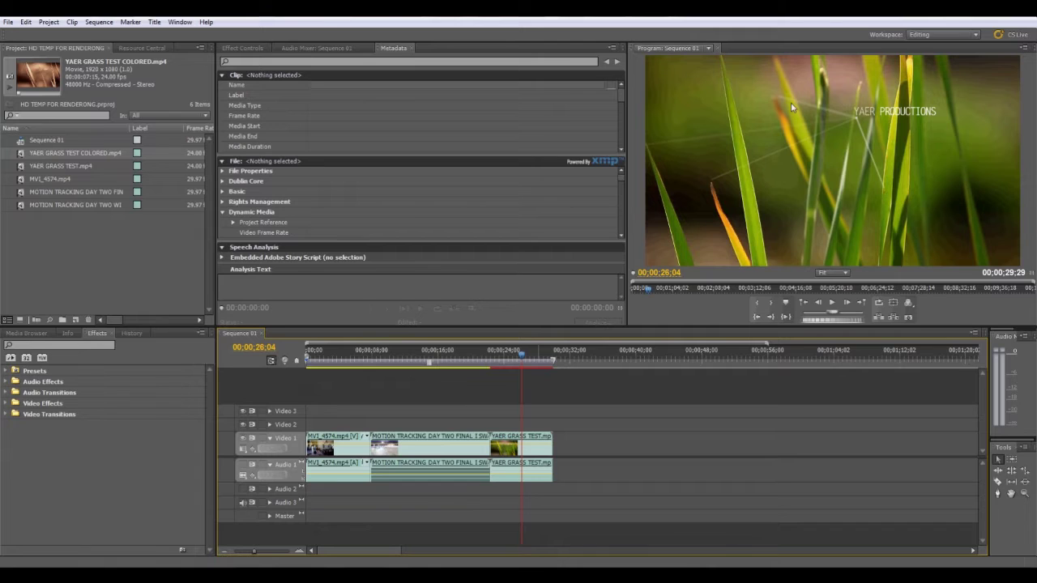
pyautogui.moveTo(521, 362)
pyautogui.mouseDown()
pyautogui.moveTo(483, 354)
pyautogui.moveTo(527, 354)
pyautogui.mouseUp()
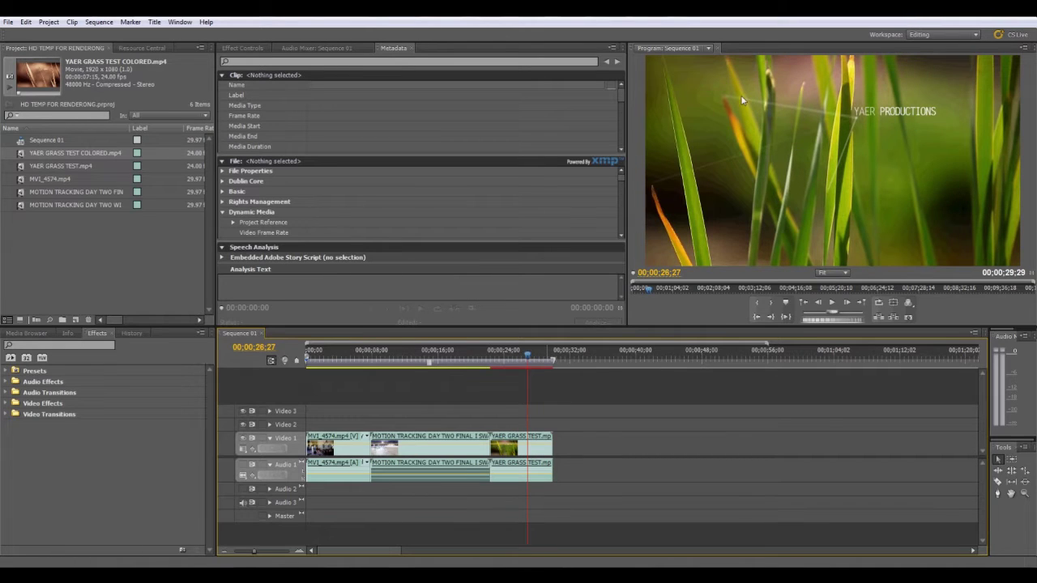
pyautogui.moveTo(527, 357); pyautogui.dragTo(420, 360)
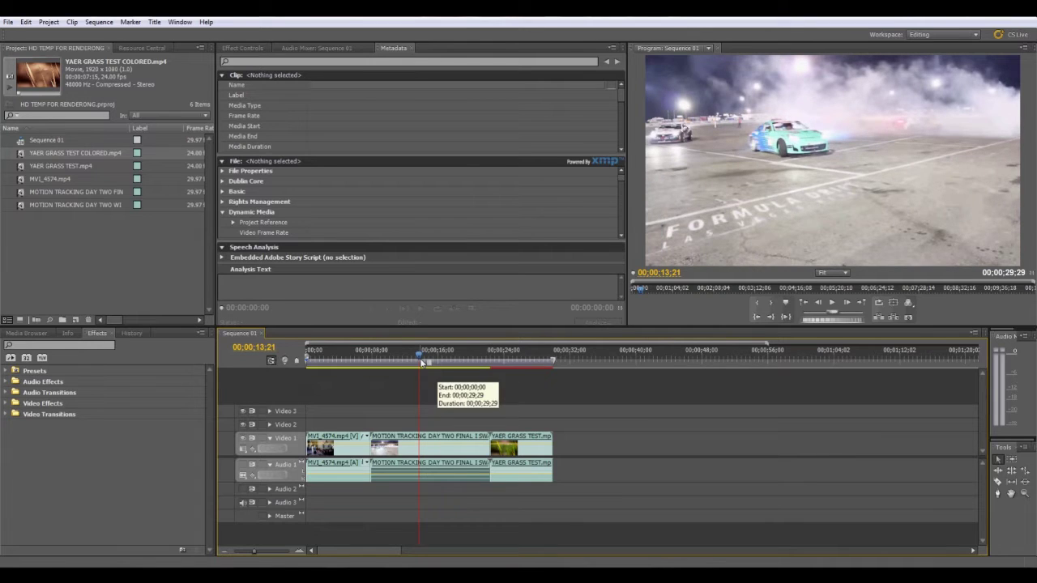
pyautogui.moveTo(422, 363); pyautogui.dragTo(414, 360)
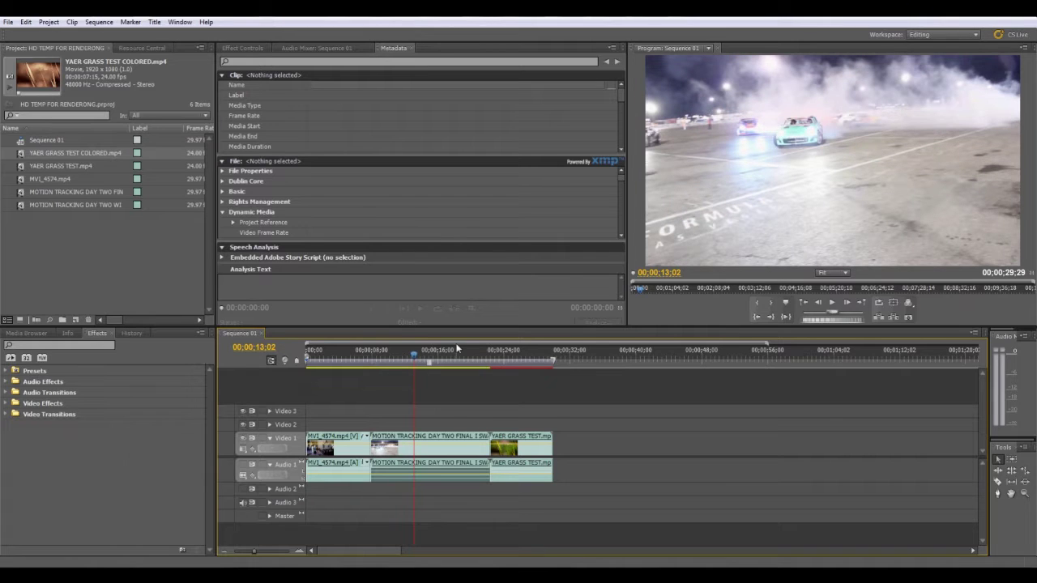
# Scrub back to the start of the sequence to review the MVI_4574 desk clip's opening.
pyautogui.click(417, 357)
pyautogui.moveTo(417, 358); pyautogui.dragTo(390, 364)
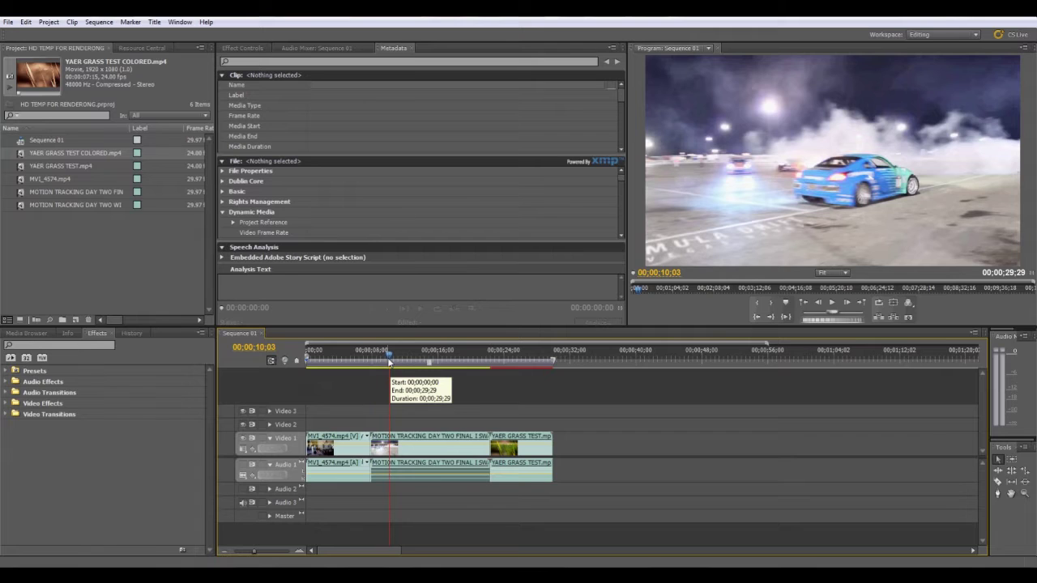
pyautogui.click(385, 357)
pyautogui.moveTo(385, 357); pyautogui.dragTo(313, 357)
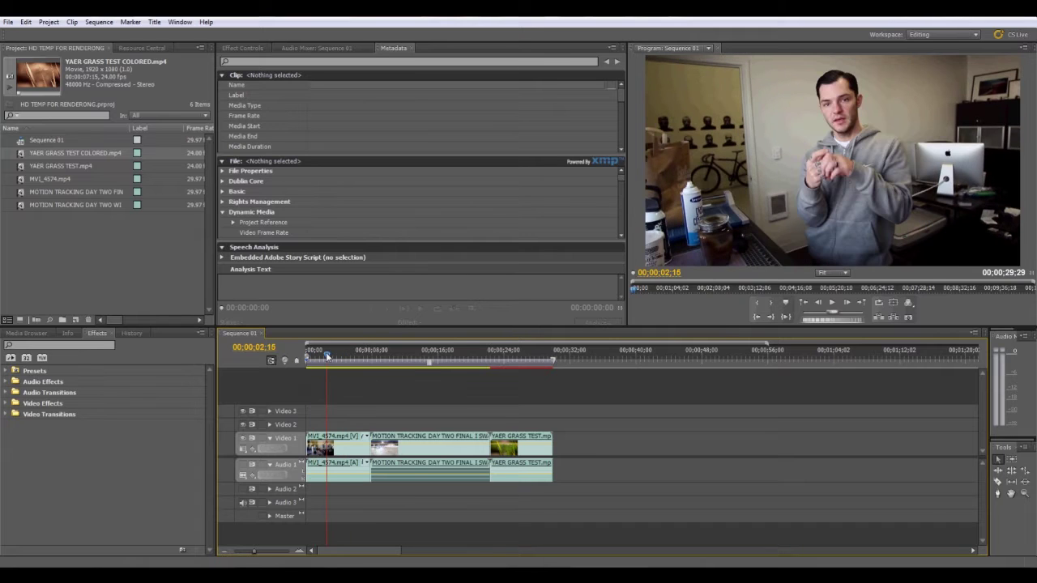
pyautogui.moveTo(328, 357); pyautogui.dragTo(310, 354)
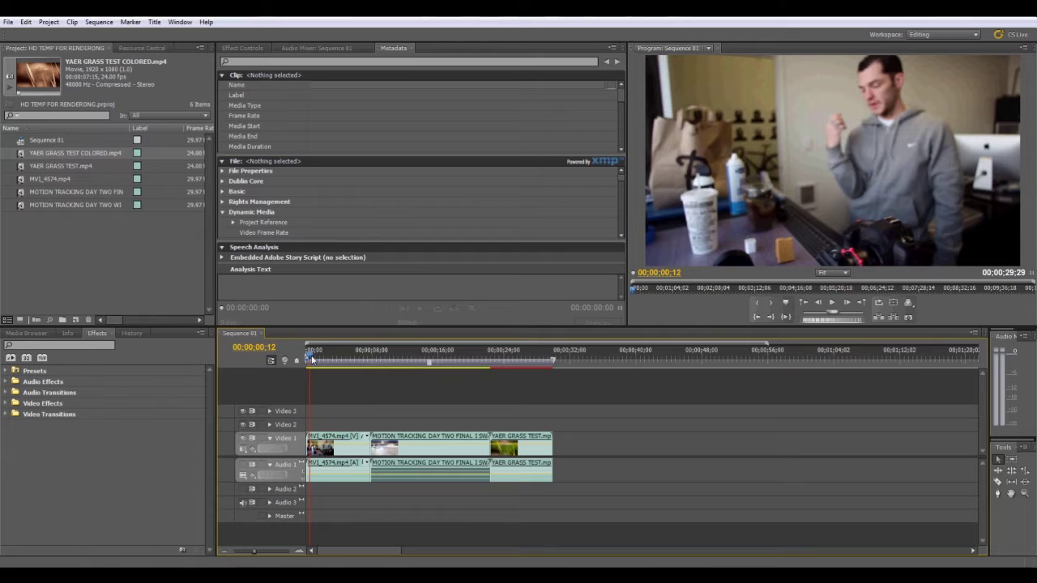
pyautogui.moveTo(311, 359); pyautogui.dragTo(351, 357)
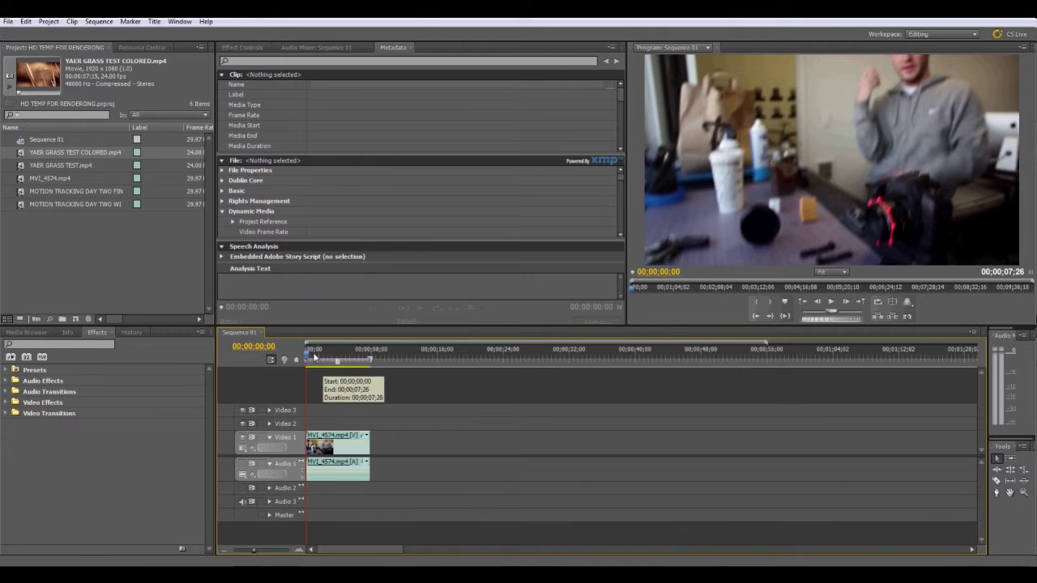
pyautogui.moveTo(314, 357); pyautogui.dragTo(307, 357)
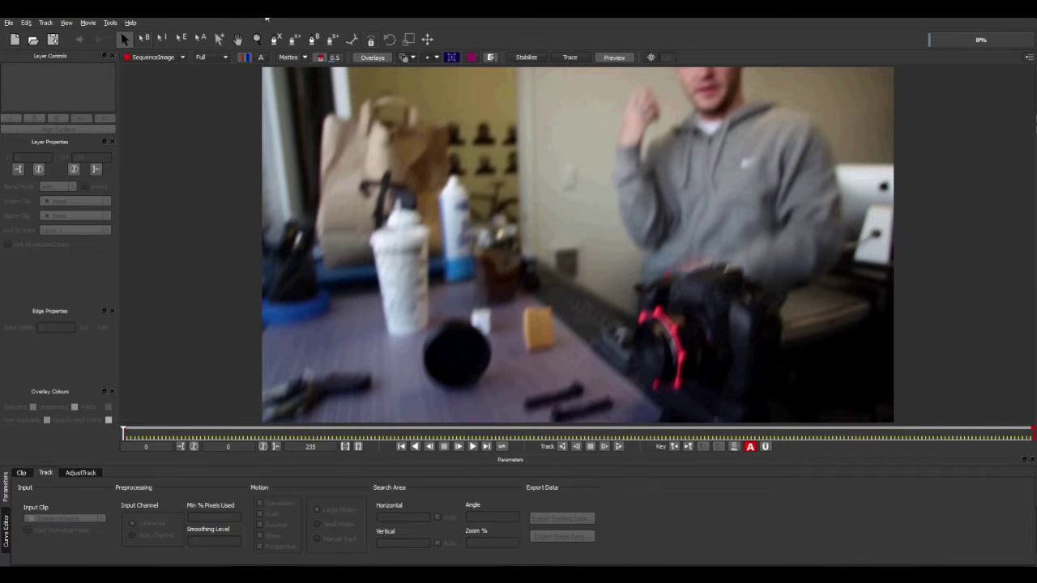
# Discard the old project and load SequenceImage000 as the new project's clip.
pyautogui.click(9, 23)
pyautogui.click(33, 38)
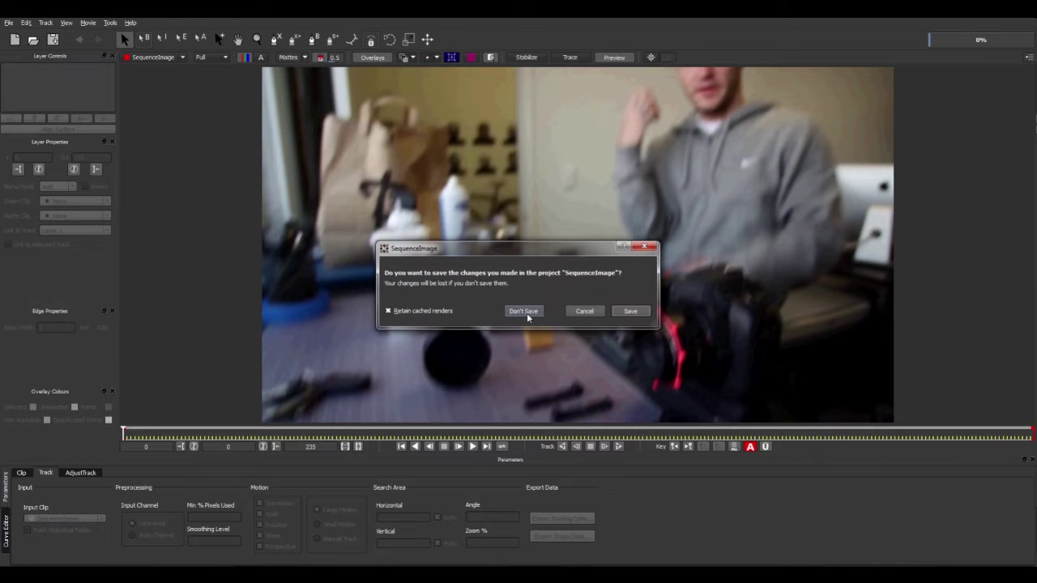
pyautogui.click(523, 311)
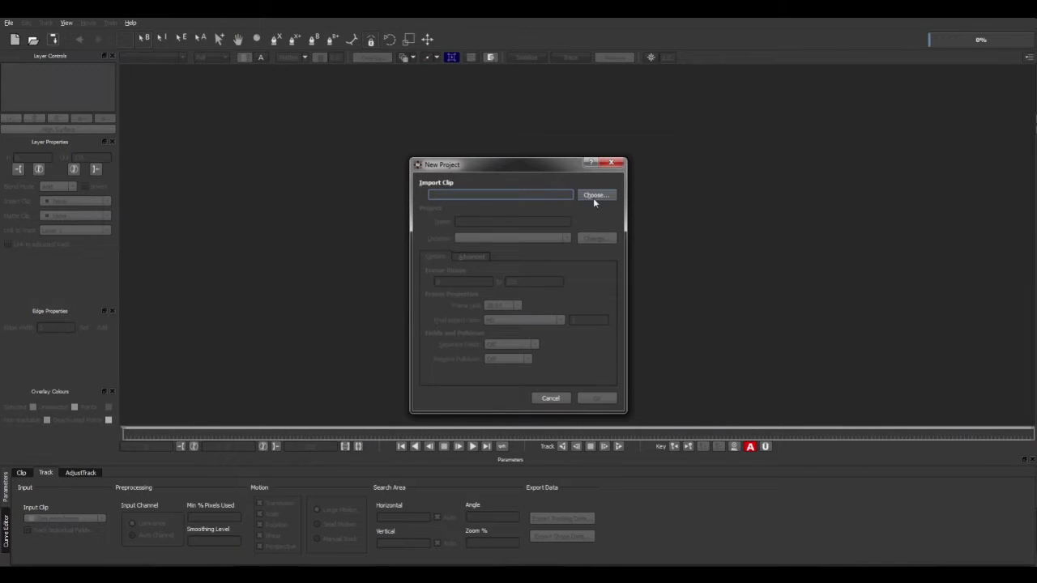
pyautogui.click(595, 197)
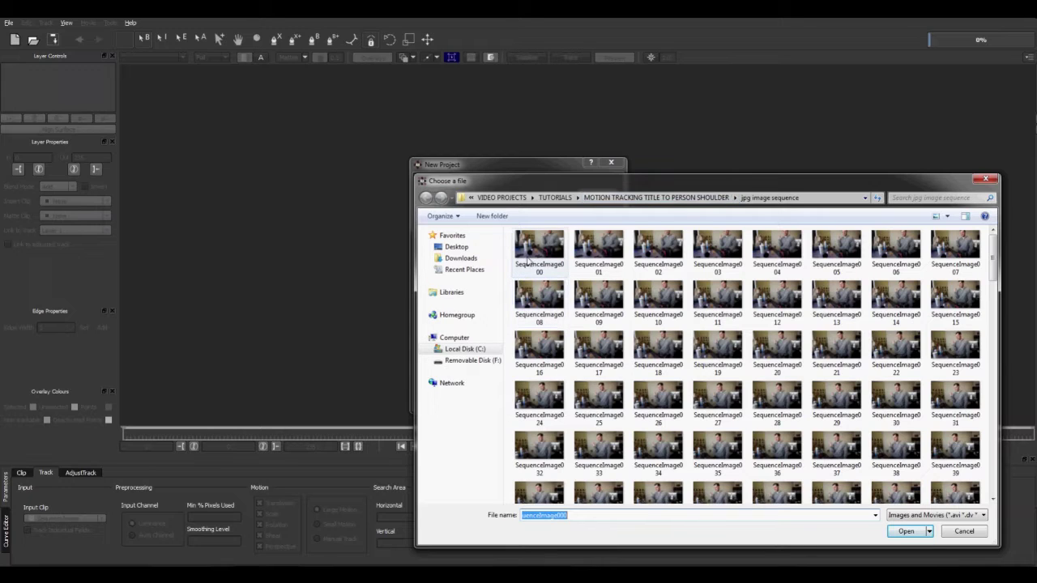
pyautogui.click(528, 259)
pyautogui.doubleClick(528, 257)
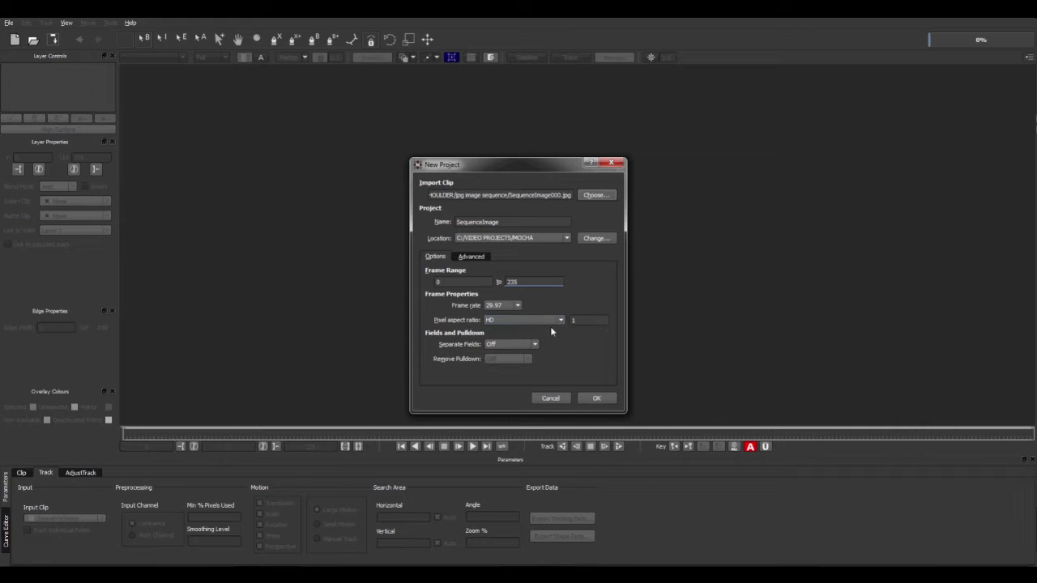
# Keep the frame rate at 29.97 fps and create the project for frames 0–235.
pyautogui.click(516, 305)
pyautogui.click(502, 306)
pyautogui.click(596, 398)
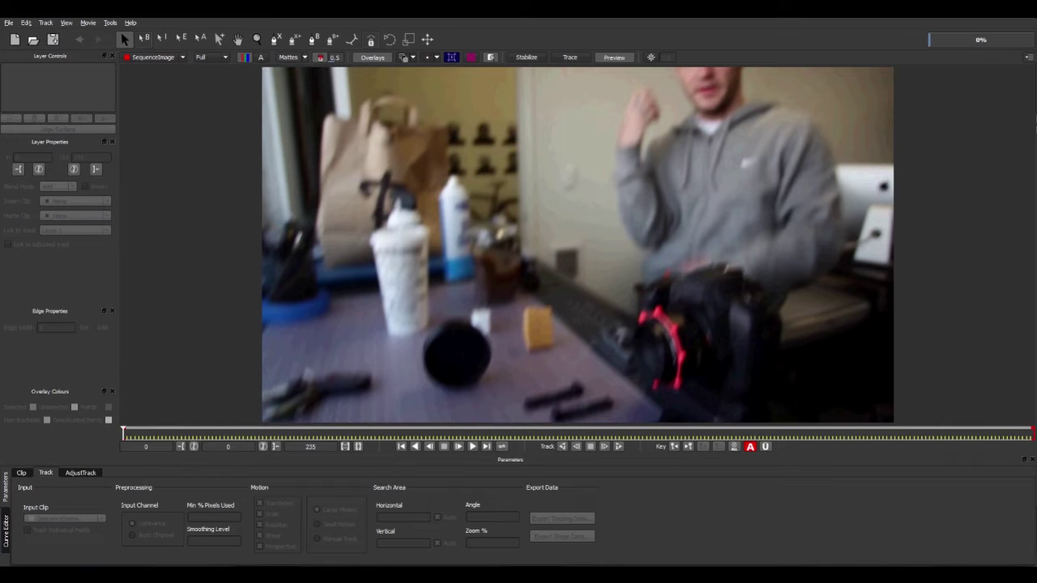
pyautogui.moveTo(126, 436); pyautogui.dragTo(658, 411)
pyautogui.click(354, 435)
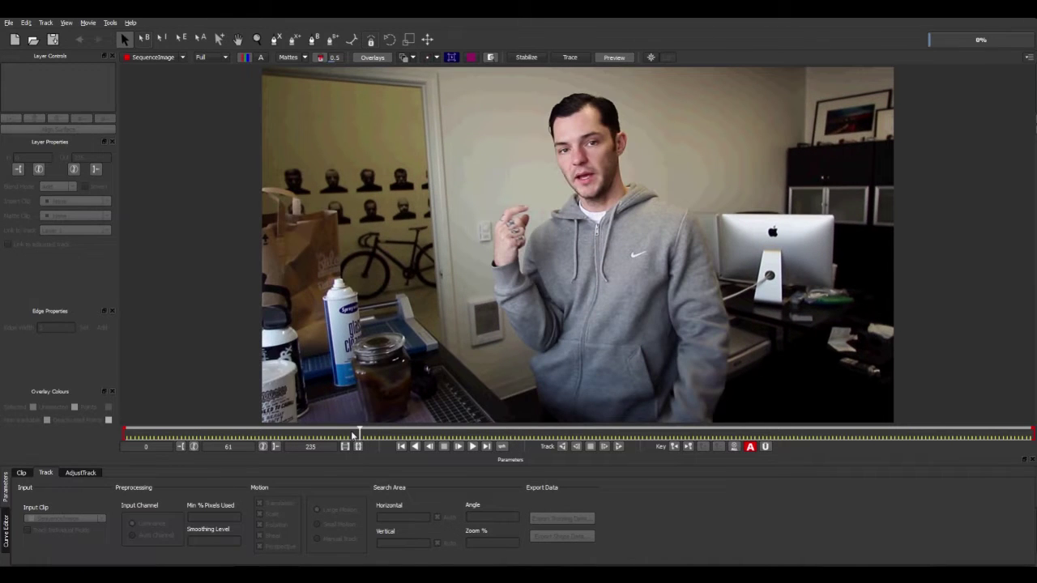
pyautogui.moveTo(354, 435); pyautogui.dragTo(122, 446)
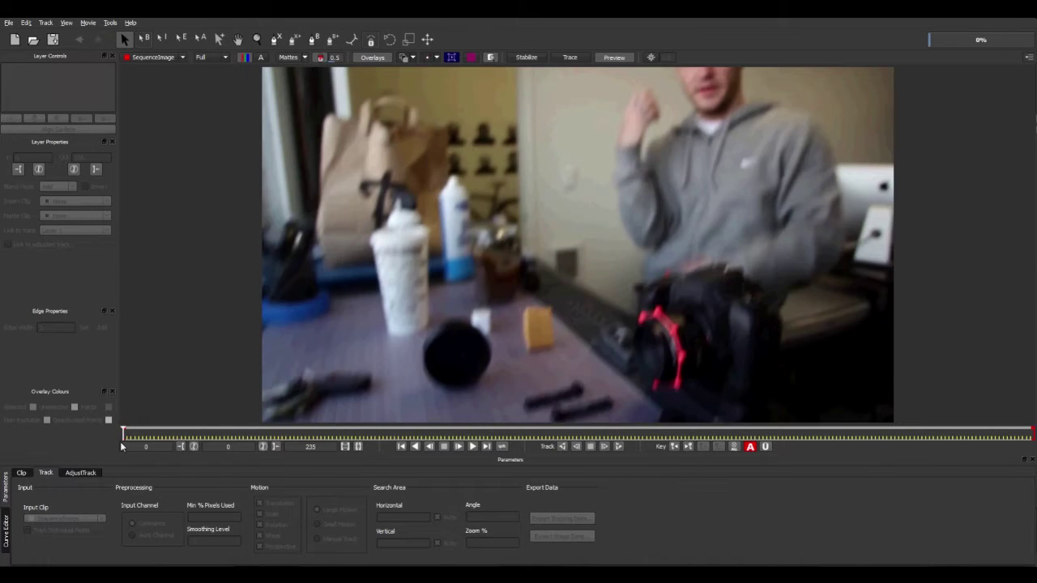
pyautogui.click(145, 433)
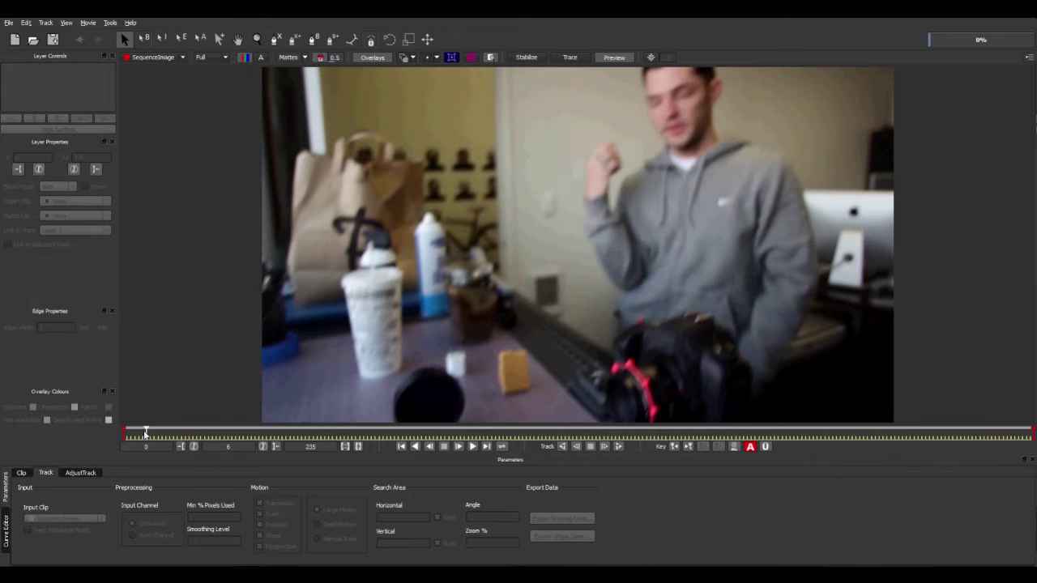
pyautogui.click(122, 429)
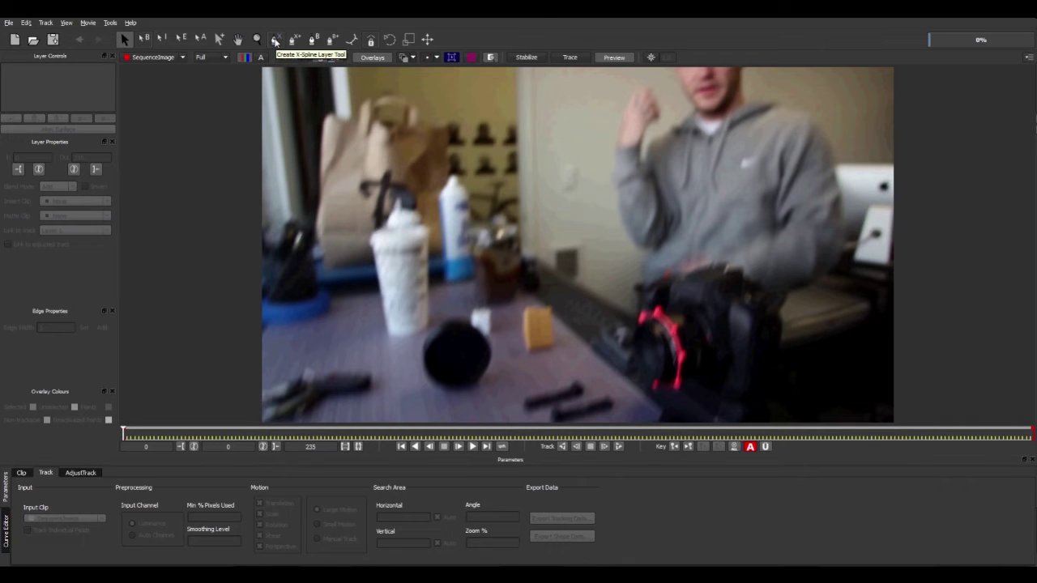
# Draw a closed five-point X-Spline shape on the man's shoulder as Layer 1.
pyautogui.click(276, 41)
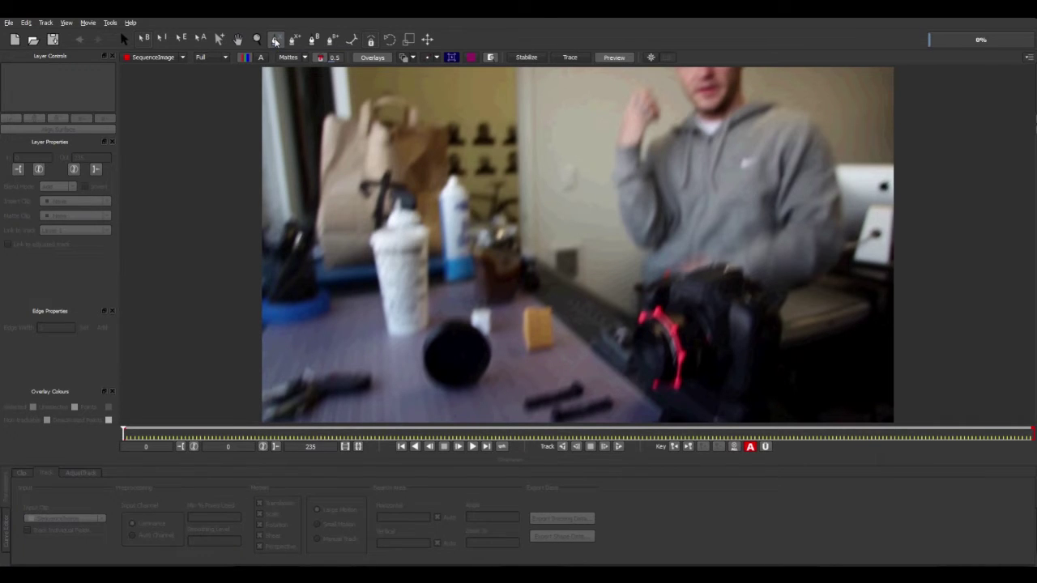
pyautogui.click(775, 109)
pyautogui.click(751, 124)
pyautogui.click(769, 133)
pyautogui.click(792, 129)
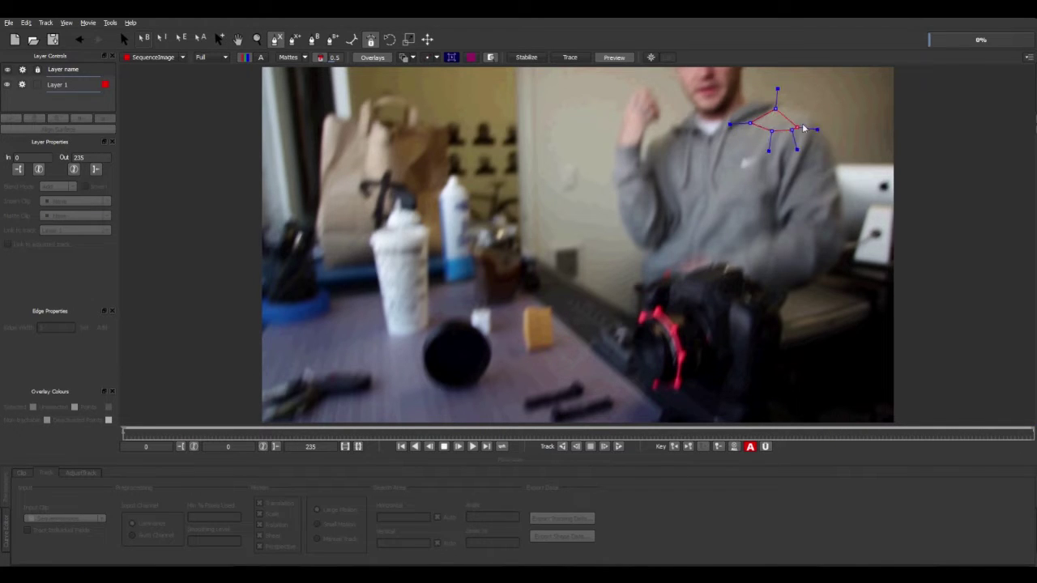
pyautogui.click(808, 119)
pyautogui.rightClick(783, 116)
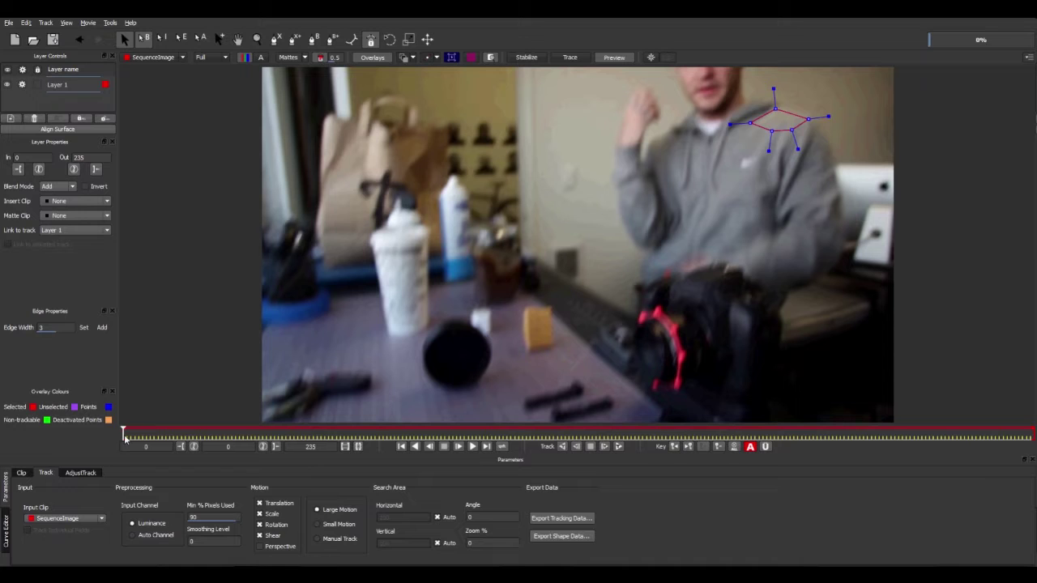
pyautogui.moveTo(123, 440)
pyautogui.mouseDown()
pyautogui.moveTo(147, 449)
pyautogui.moveTo(121, 449)
pyautogui.mouseUp()
# Track the shoulder shape forward, resume from frame 180 to frame 195, and dismiss the tracking warnings.
pyautogui.click(620, 447)
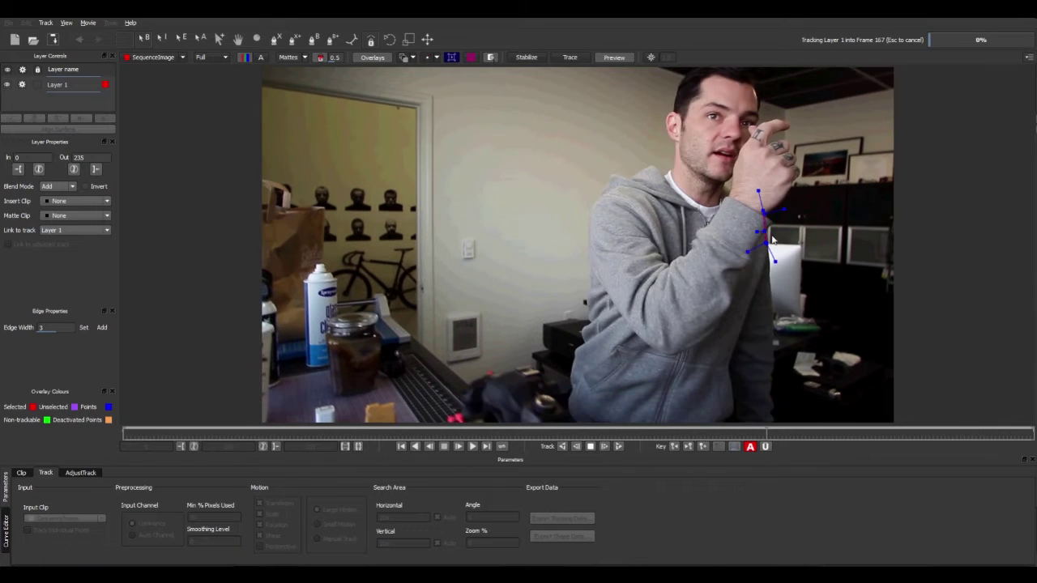
pyautogui.click(591, 447)
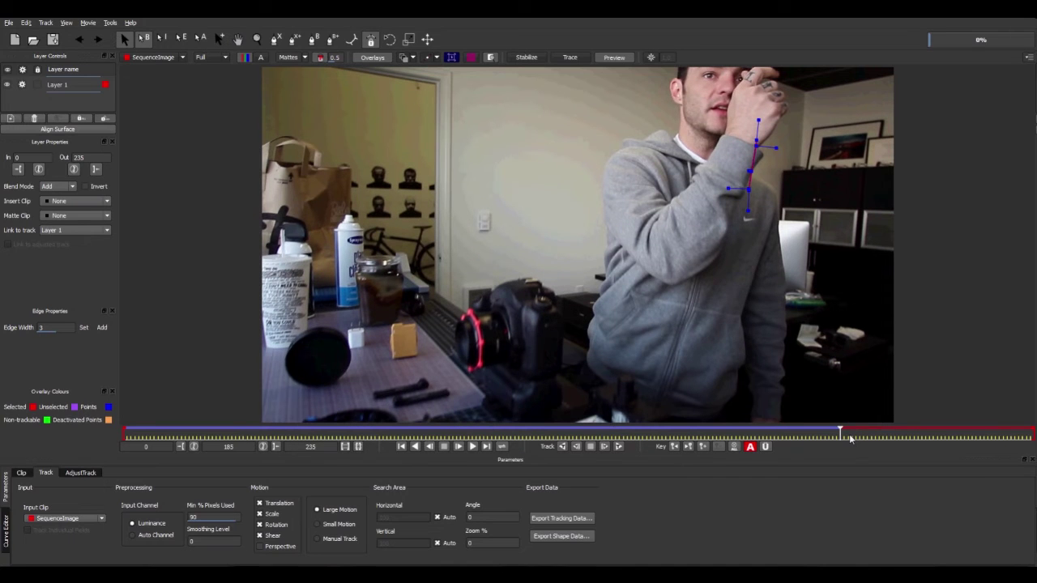
pyautogui.moveTo(849, 434); pyautogui.dragTo(820, 434)
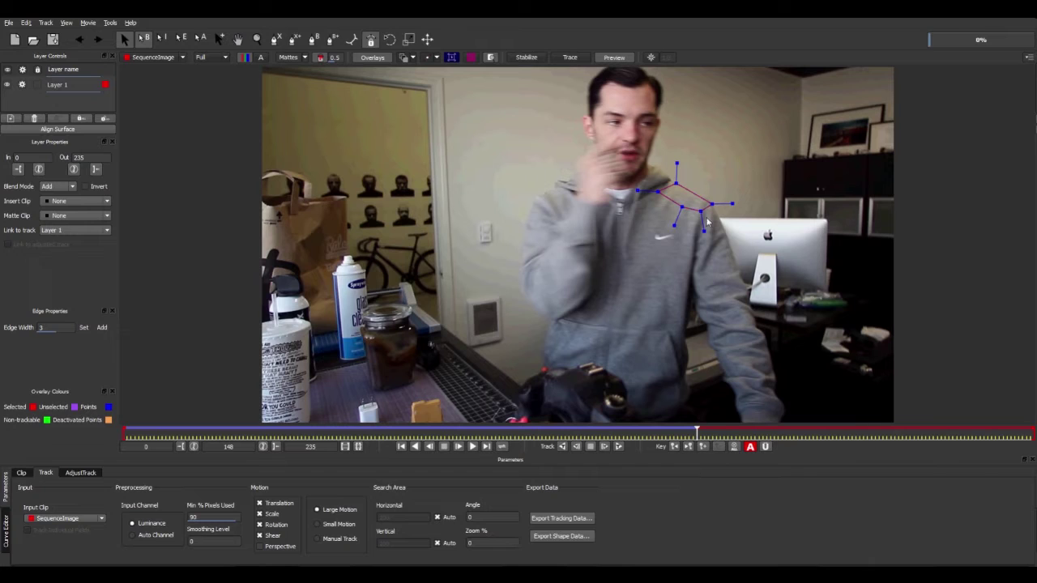
pyautogui.click(619, 446)
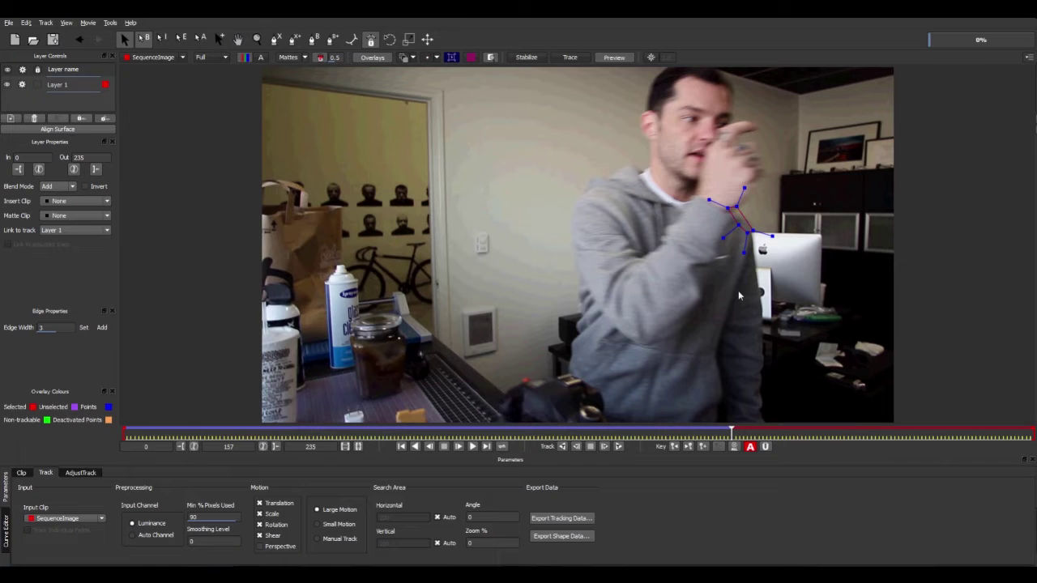
pyautogui.click(618, 446)
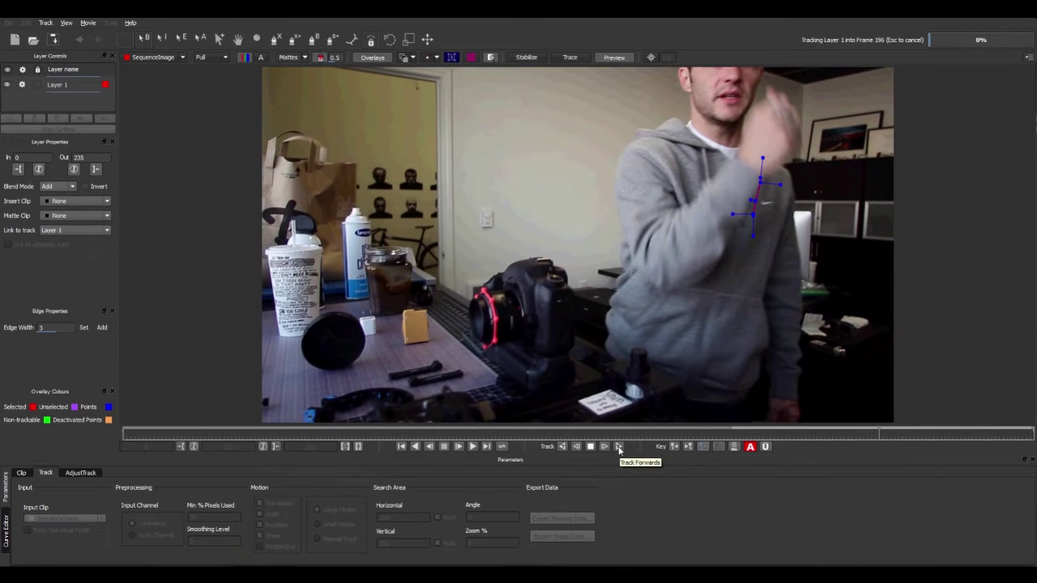
pyautogui.click(518, 303)
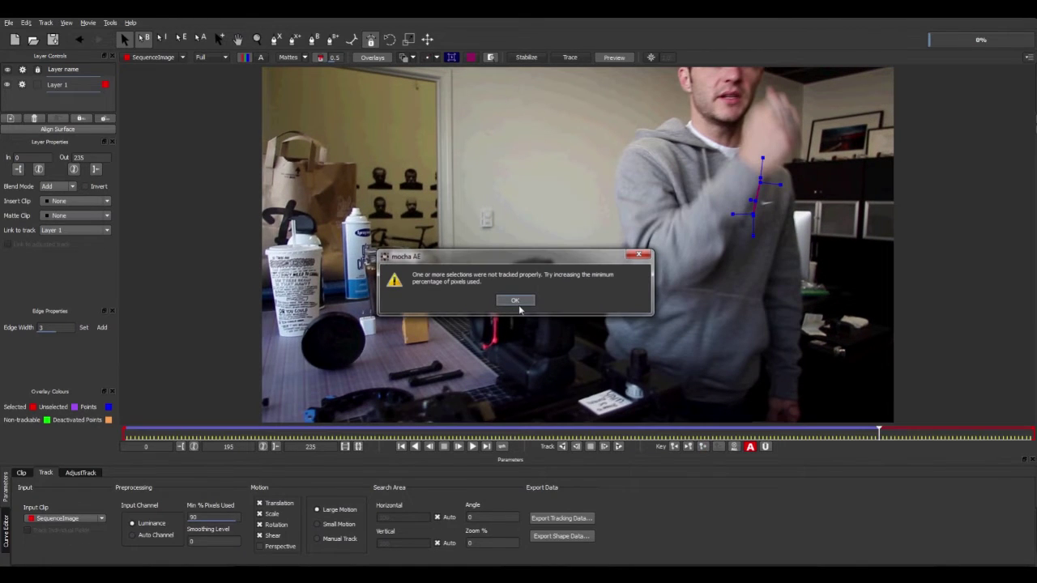
pyautogui.click(516, 301)
# Scrub back and forth through the tracked frames to review the shoulder track.
pyautogui.moveTo(875, 435); pyautogui.dragTo(375, 447)
pyautogui.press('Right')
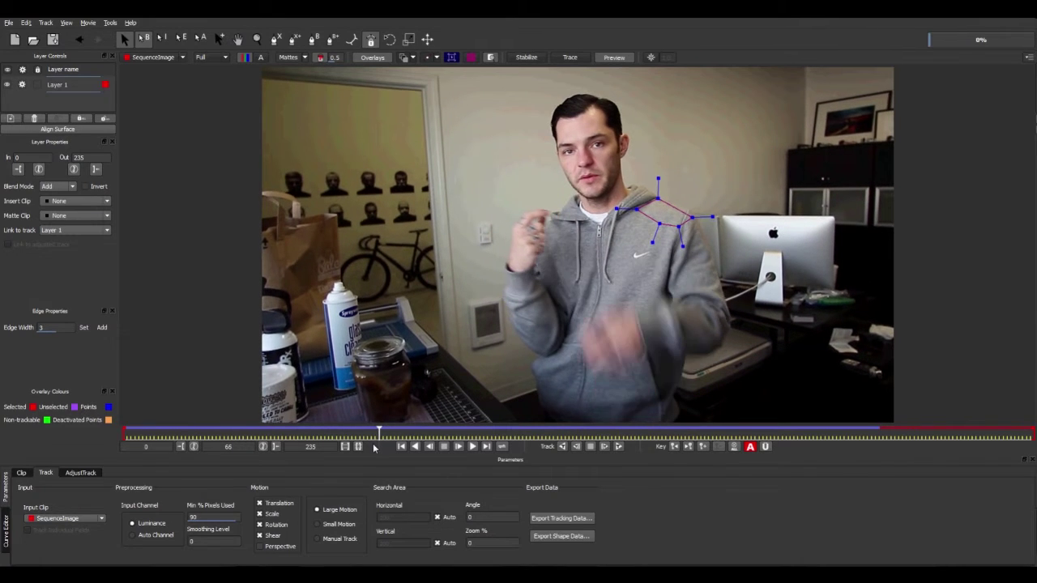
pyautogui.moveTo(375, 448); pyautogui.dragTo(113, 452)
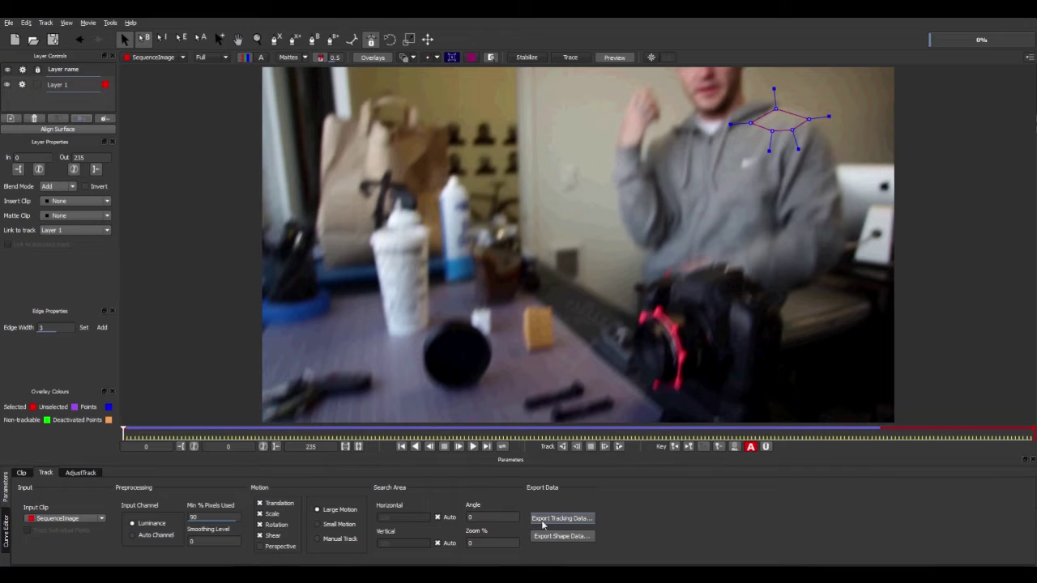
# Export the Layer 1 track to the clipboard in After Effects Corner Pin format.
pyautogui.click(567, 522)
pyautogui.click(670, 277)
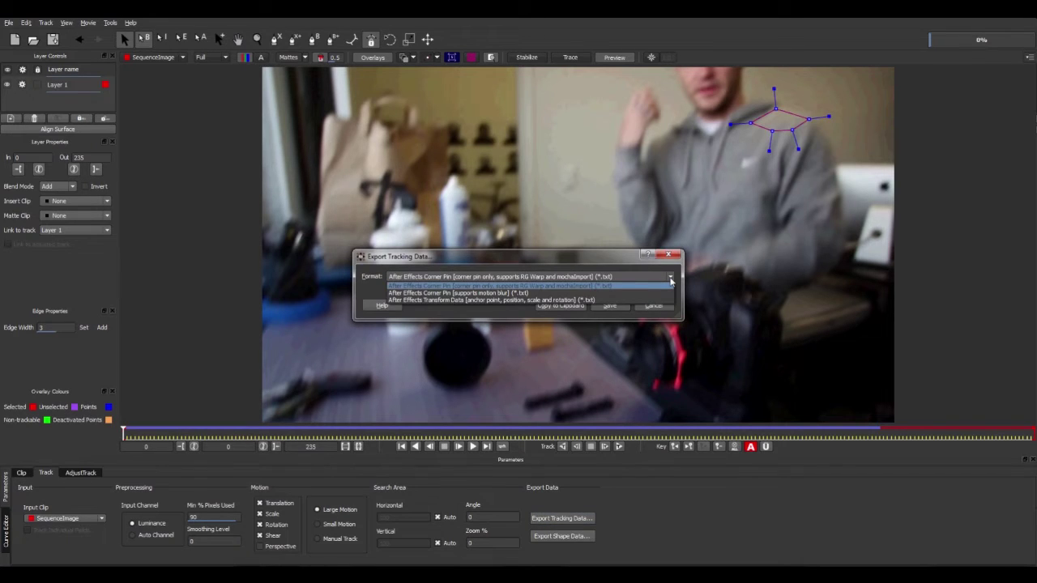
pyautogui.click(504, 287)
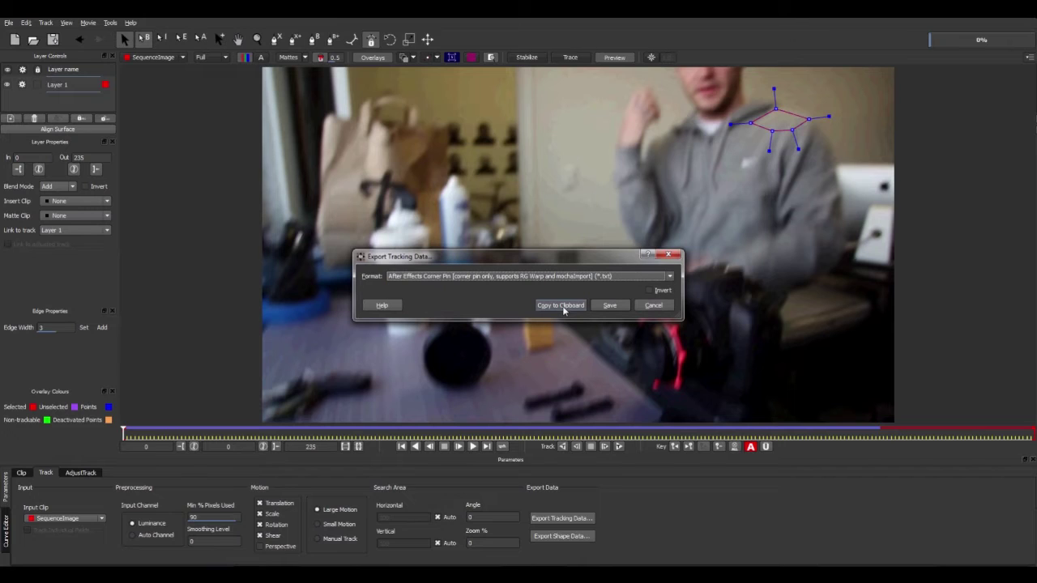
pyautogui.click(561, 305)
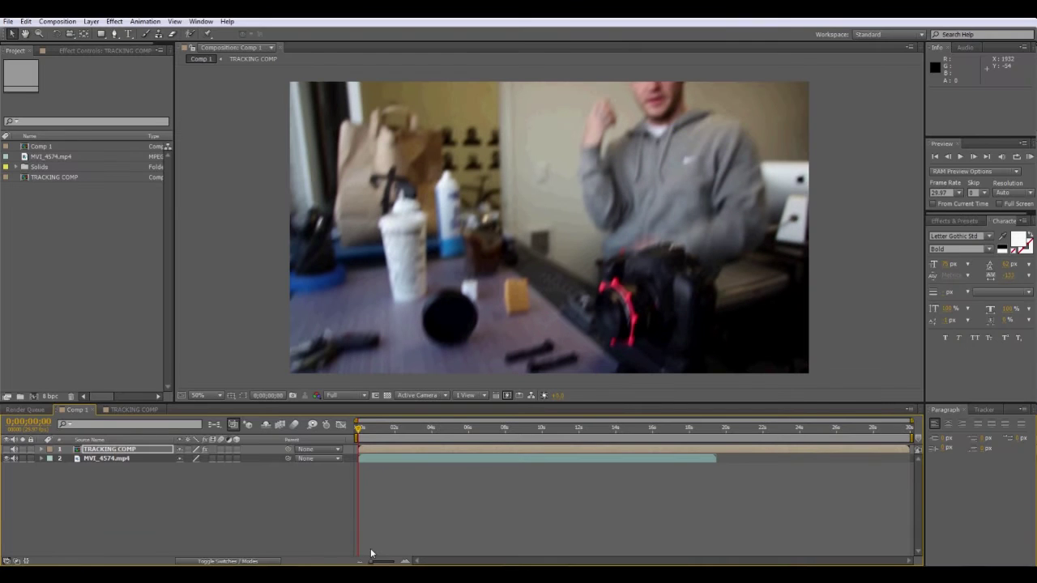
# Set up a new 1920 × 1080 solid named Black Solid 1 with its colour set to black.
pyautogui.moveTo(362, 430); pyautogui.dragTo(396, 432)
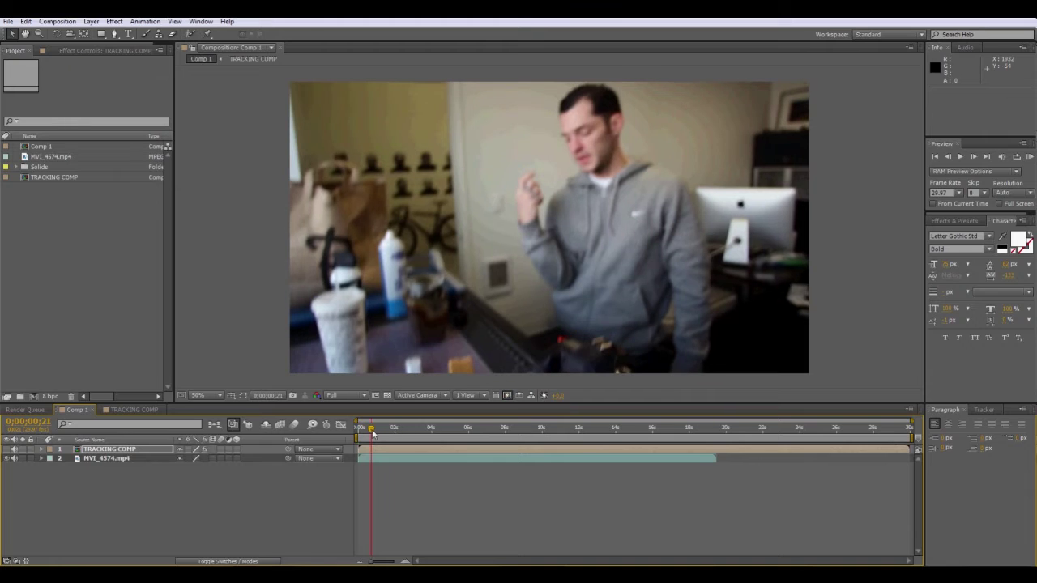
pyautogui.moveTo(372, 434)
pyautogui.mouseDown()
pyautogui.moveTo(409, 433)
pyautogui.moveTo(358, 429)
pyautogui.mouseUp()
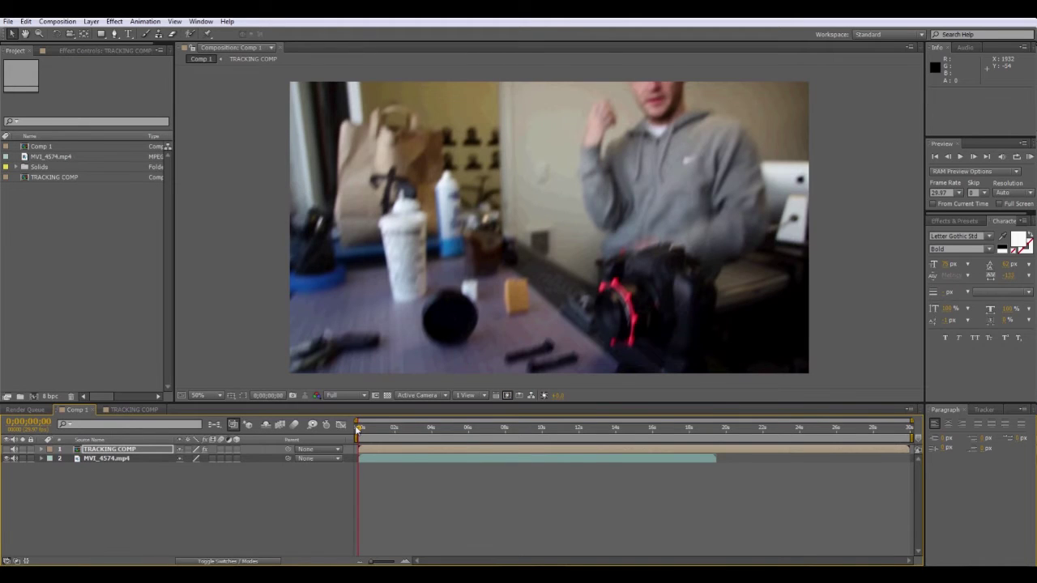
pyautogui.click(92, 21)
pyautogui.moveTo(104, 34)
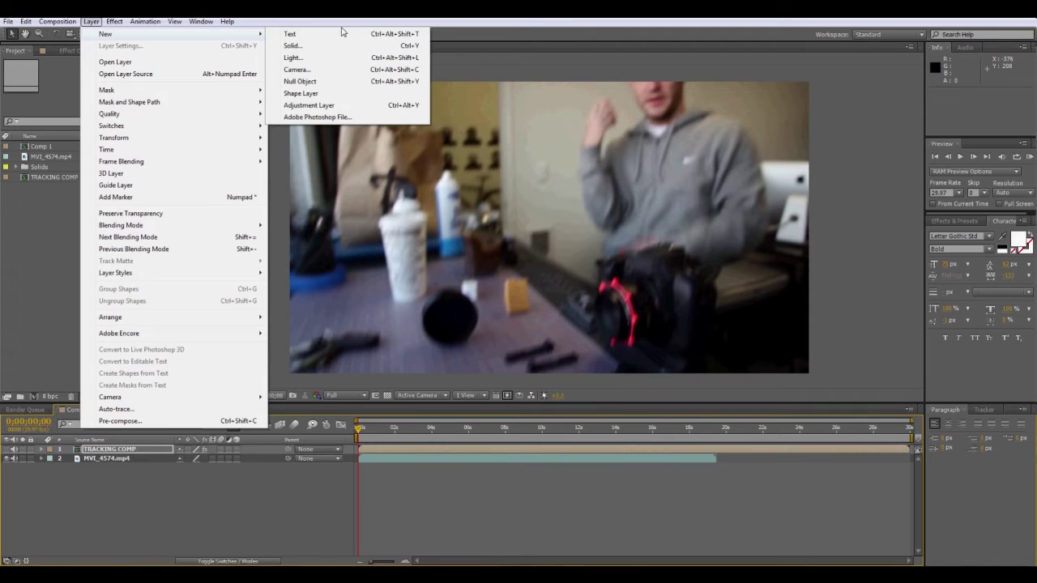
pyautogui.click(297, 47)
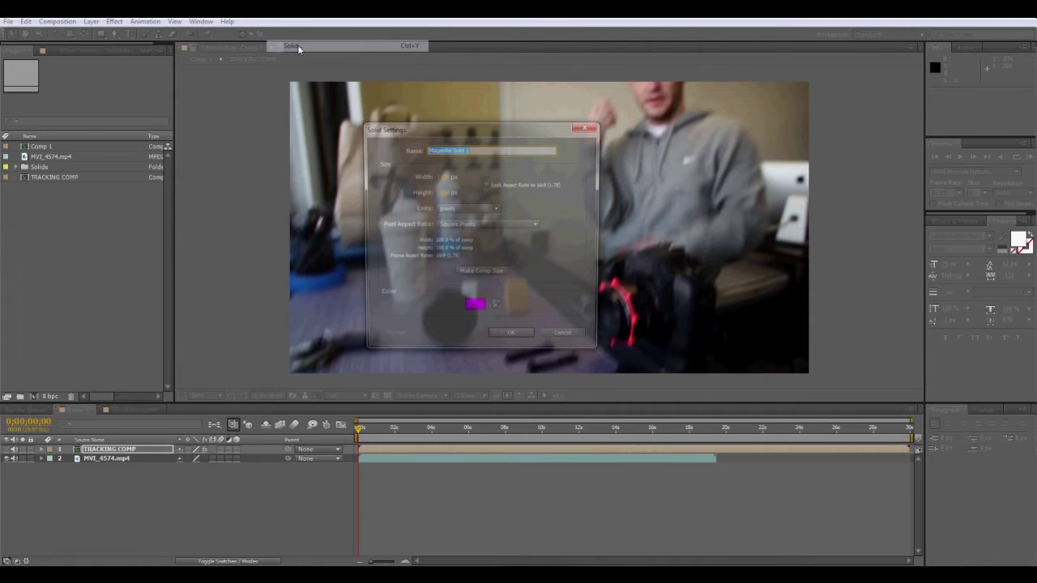
pyautogui.click(474, 311)
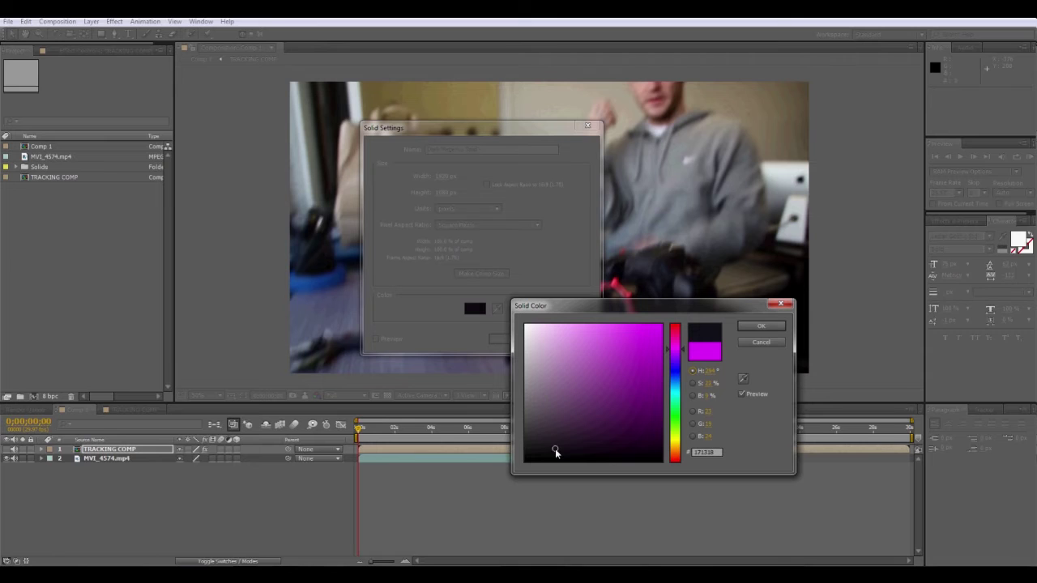
pyautogui.click(761, 325)
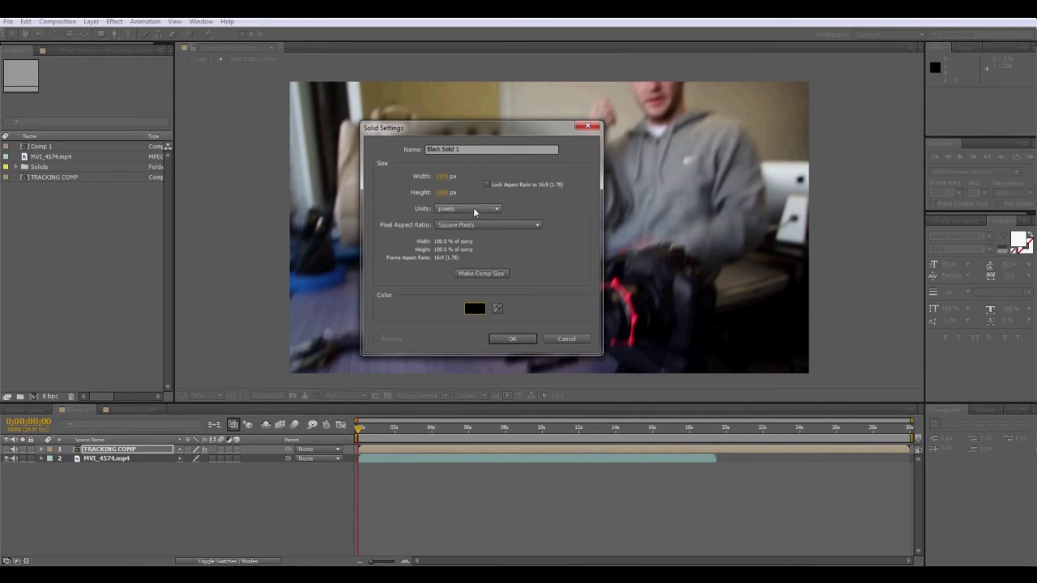
# Create Black Solid 1 and paste the mocha corner-pin keyframes onto it, checking it follows the shoulder.
pyautogui.click(508, 338)
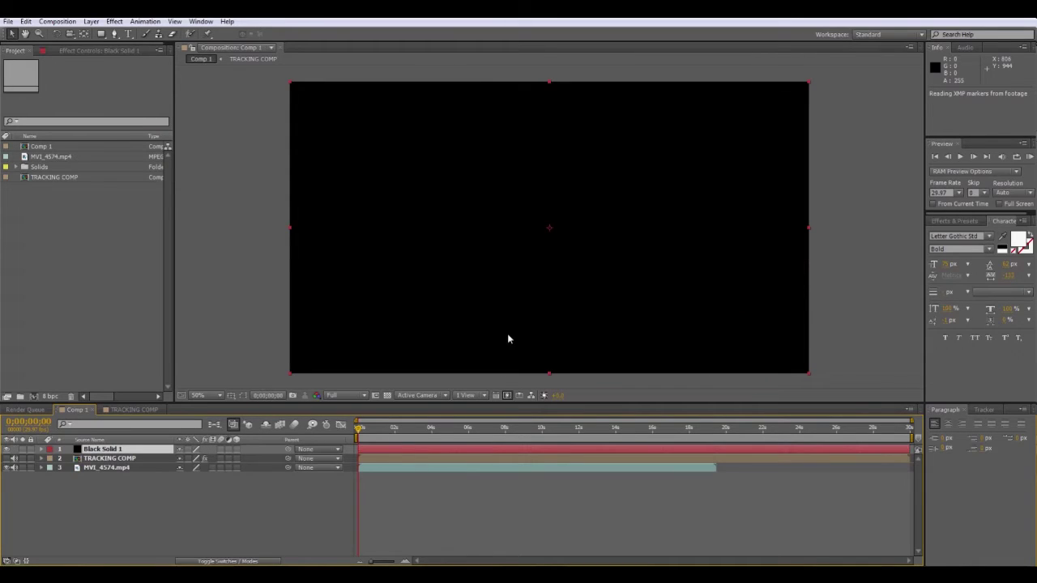
pyautogui.click(27, 22)
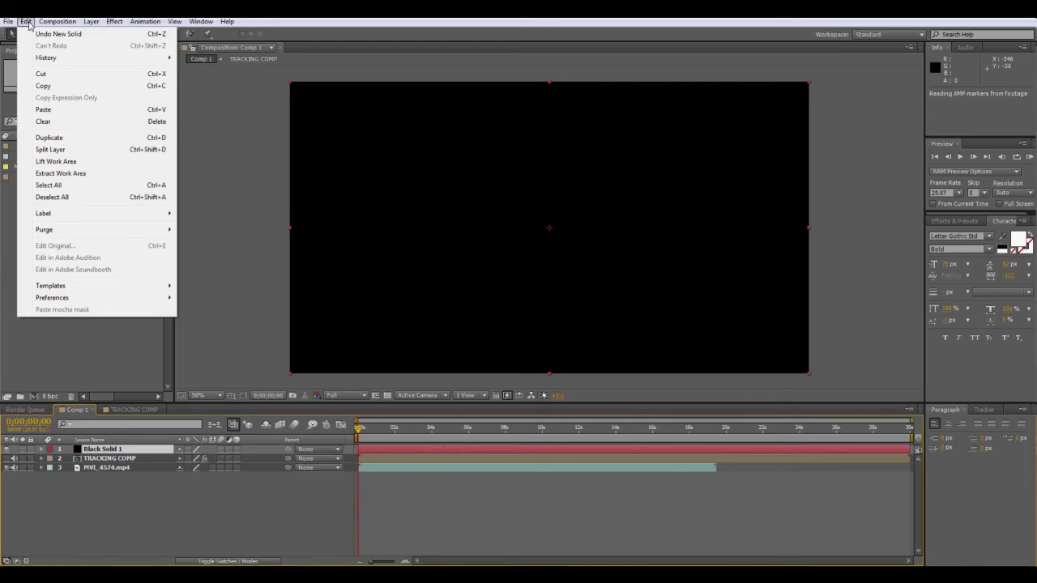
pyautogui.click(44, 110)
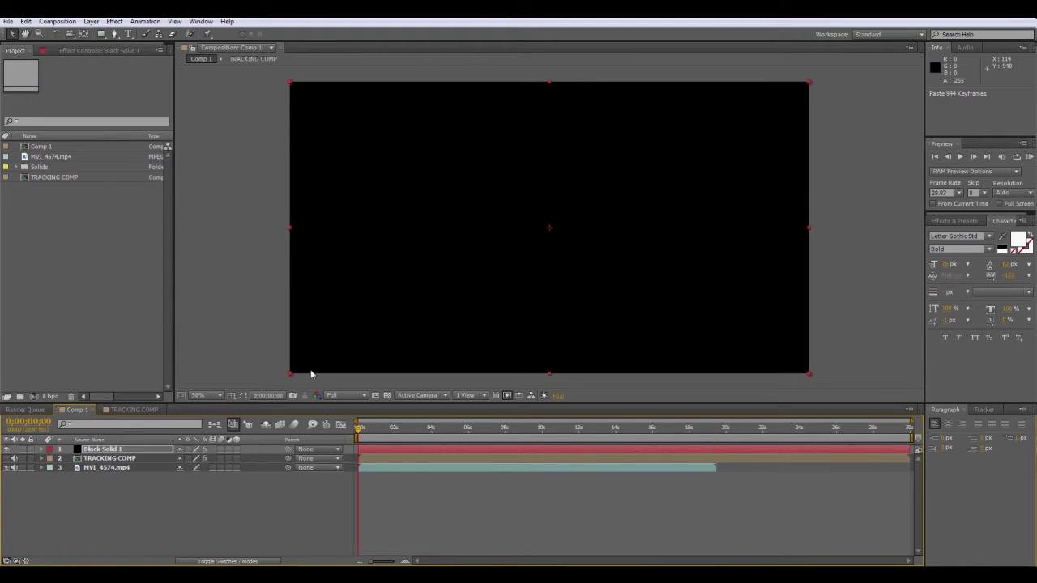
pyautogui.moveTo(359, 430); pyautogui.dragTo(383, 430)
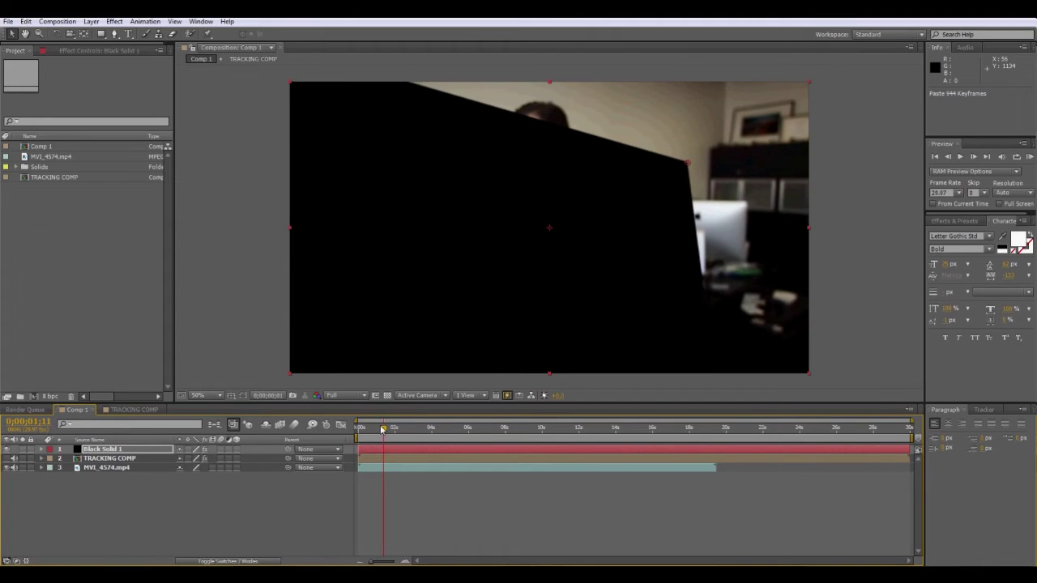
# At frame 0, pre-compose Black Solid 1 into a new precomp, TRACKING COMP 2.
pyautogui.press('Home')
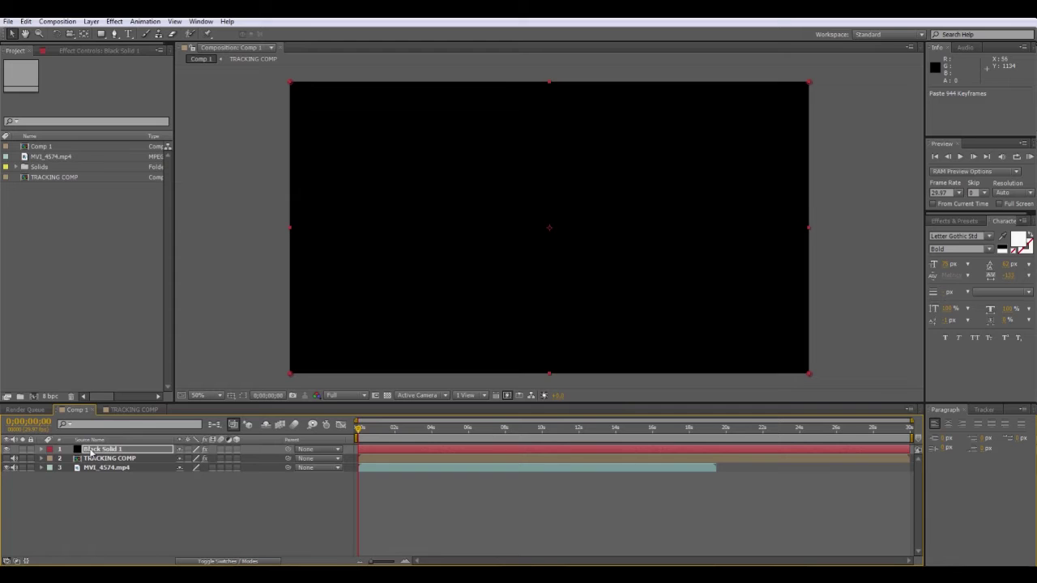
pyautogui.click(90, 452)
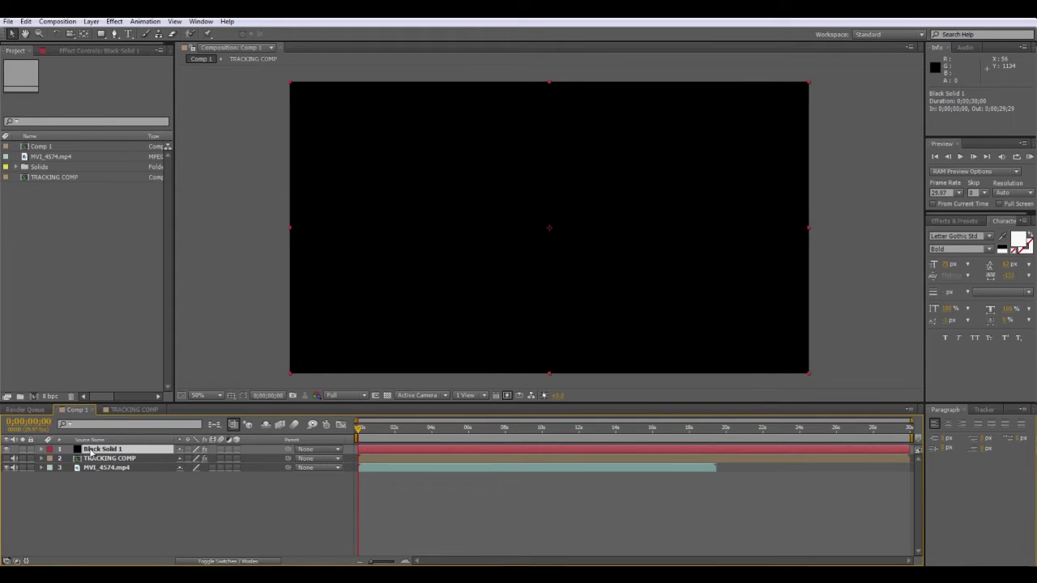
pyautogui.rightClick(91, 454)
pyautogui.click(91, 21)
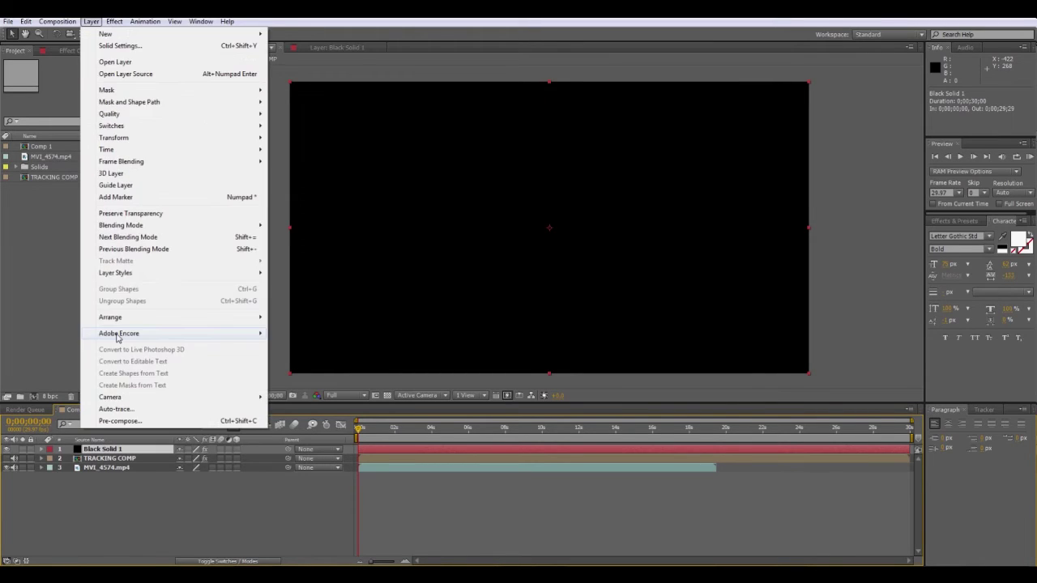
pyautogui.click(105, 422)
pyautogui.rightClick(94, 451)
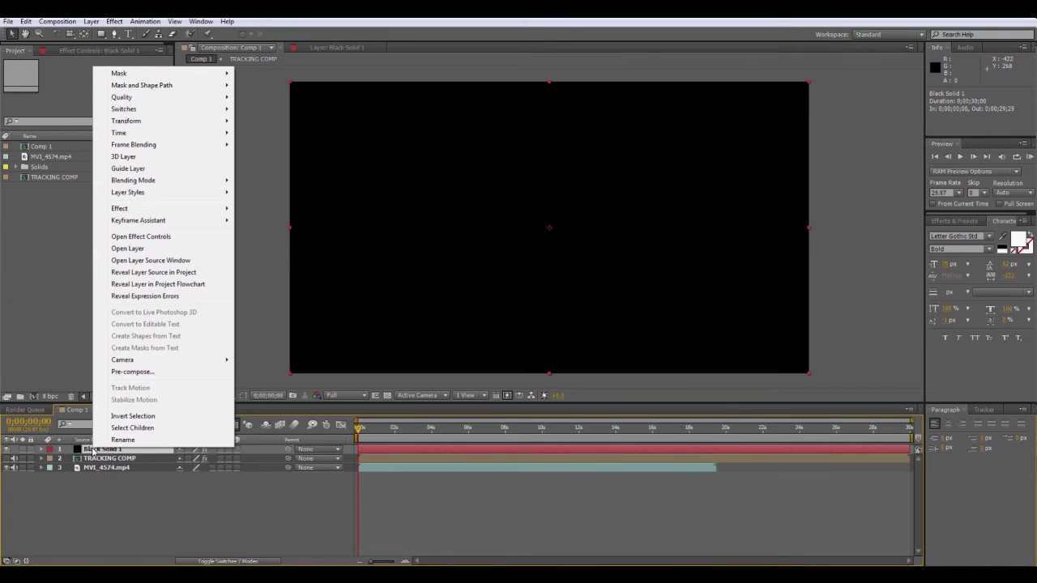
pyautogui.click(132, 372)
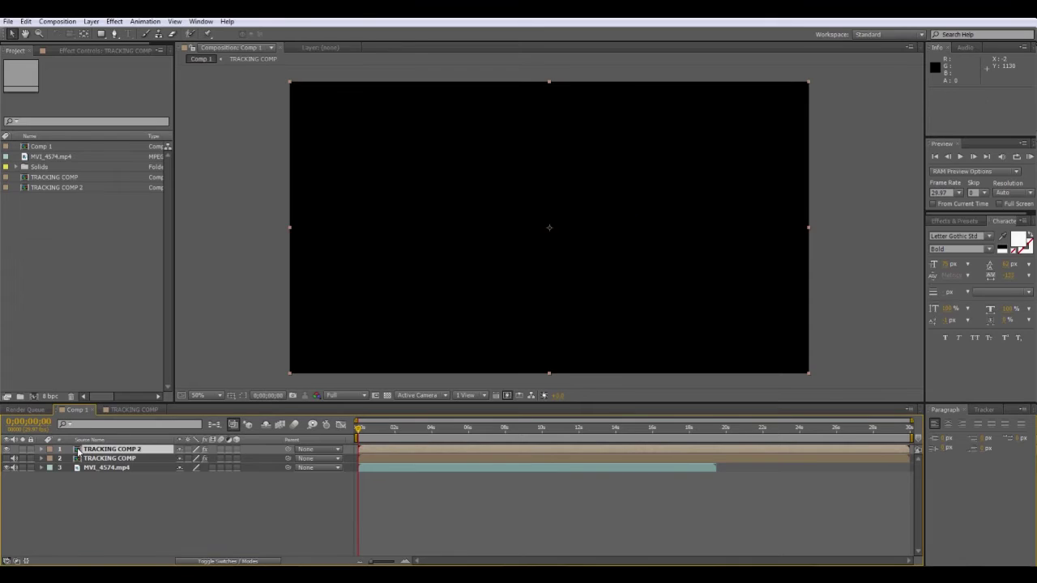
# Copy MVI_4574.mp4 from Comp 1 into TRACKING COMP 2, placing it below Black Solid 1.
pyautogui.doubleClick(77, 451)
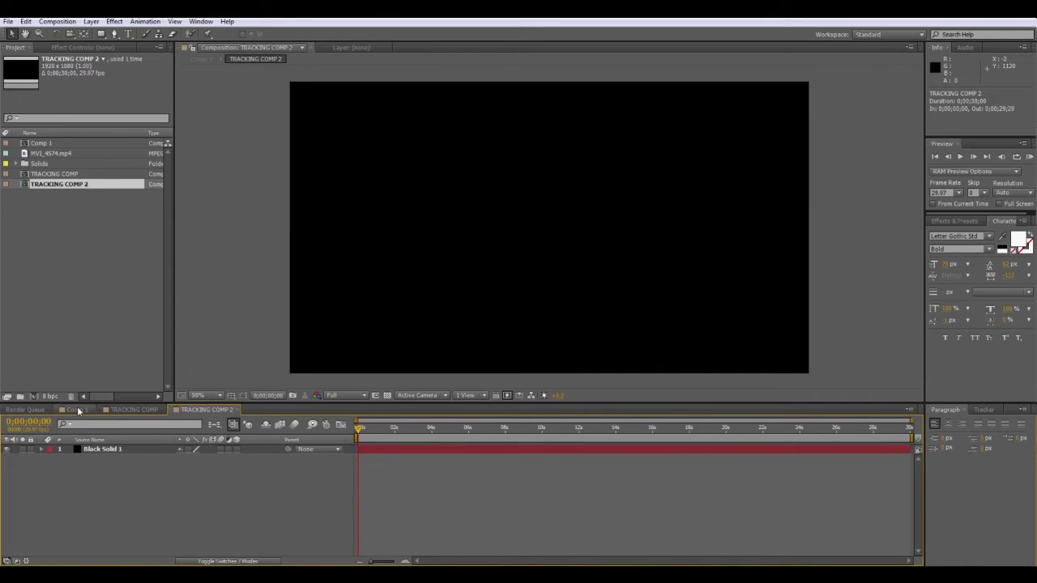
pyautogui.click(77, 410)
pyautogui.click(92, 468)
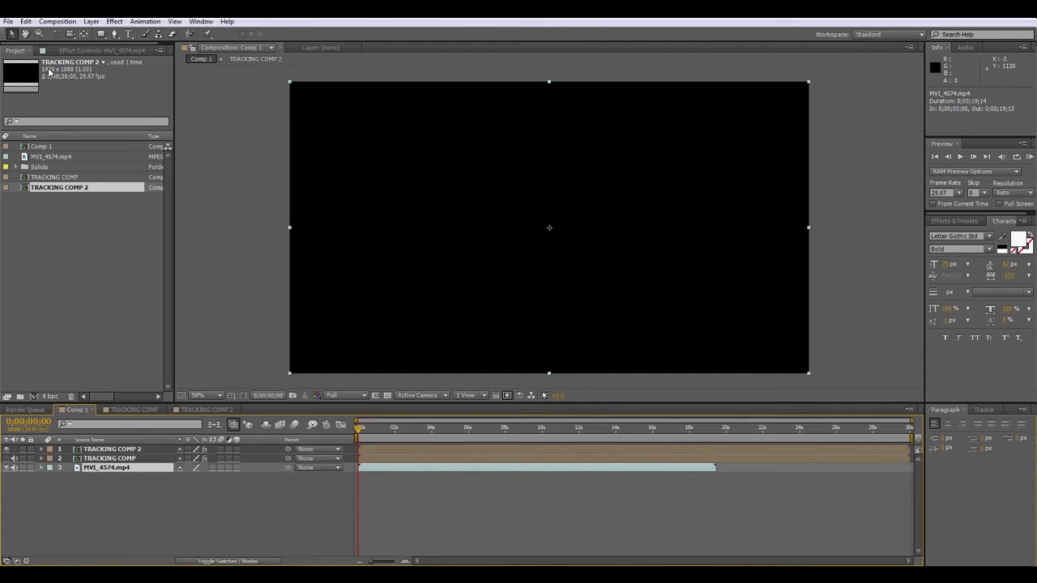
pyautogui.hotkey('alt', 'e')
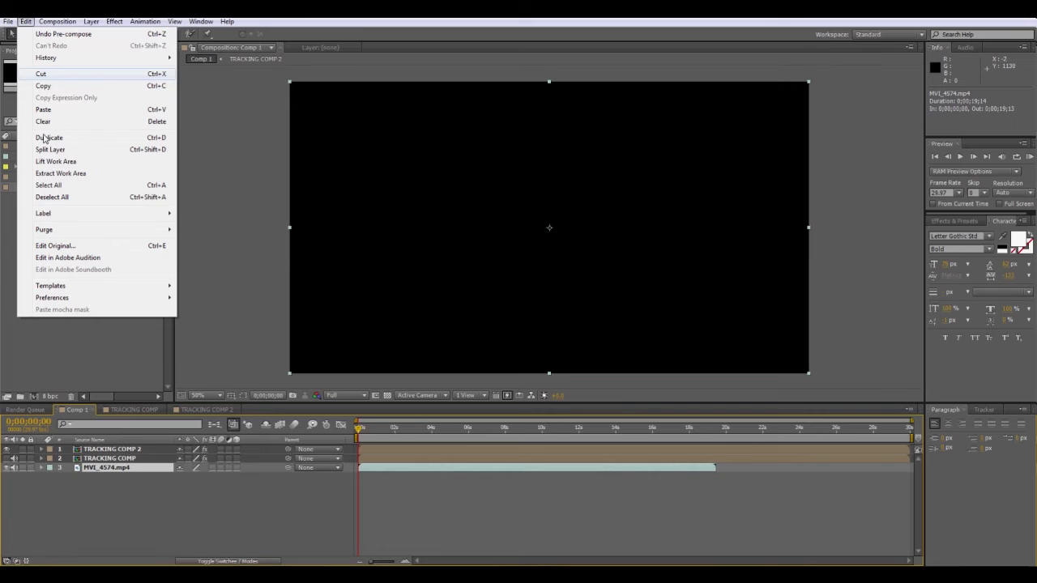
pyautogui.click(44, 85)
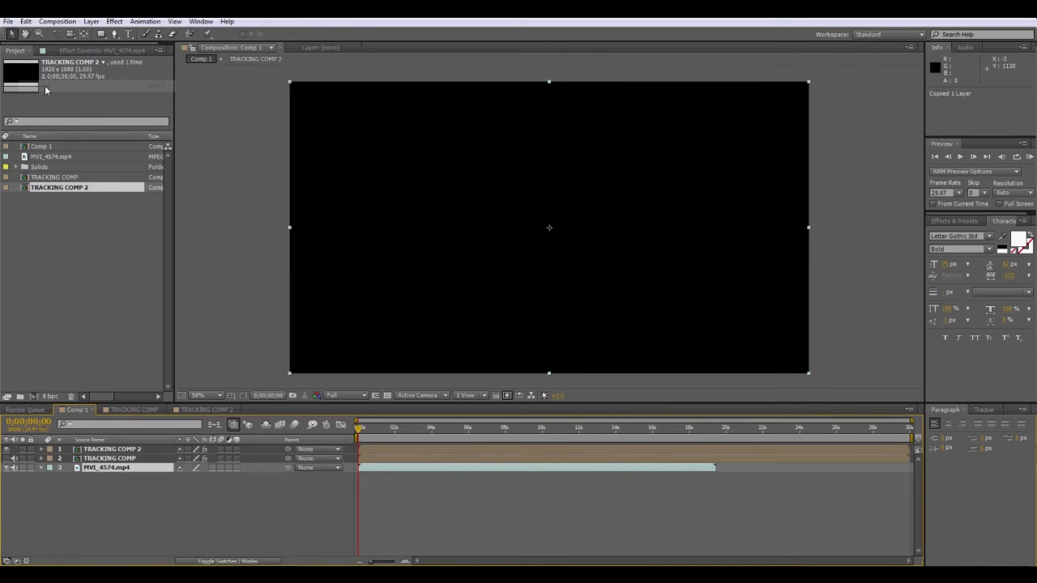
pyautogui.click(204, 411)
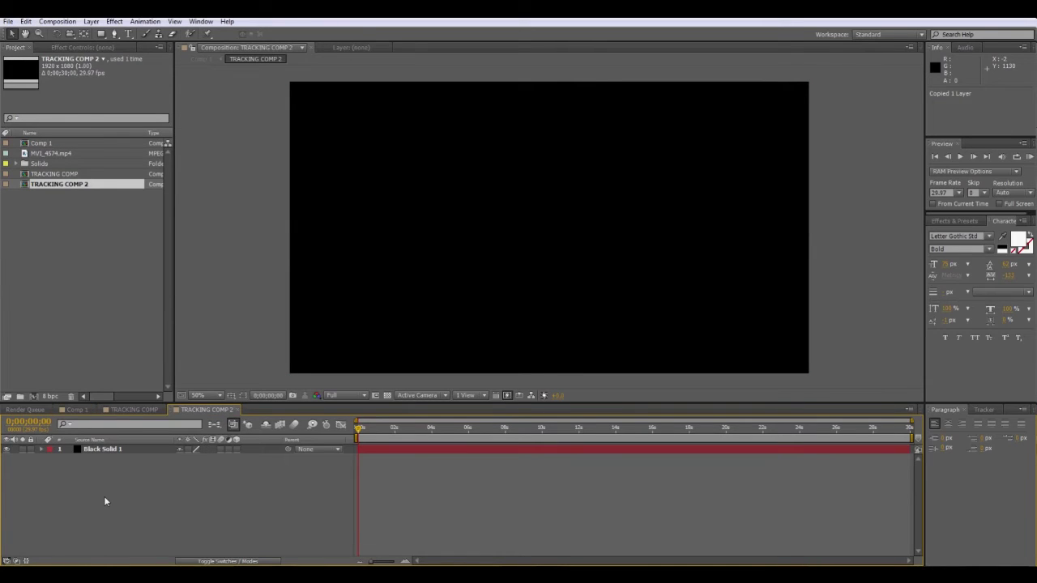
pyautogui.click(26, 21)
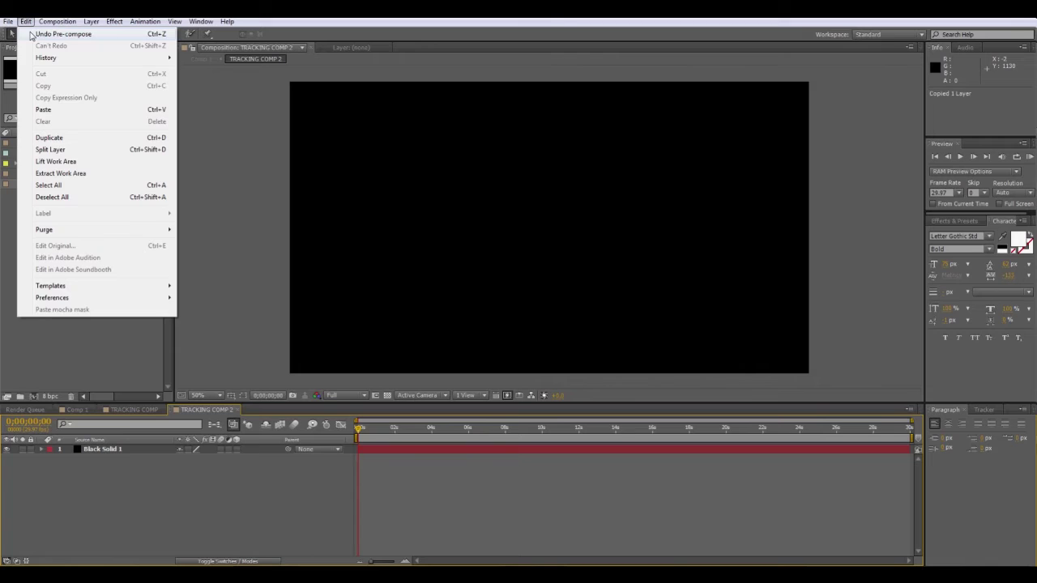
pyautogui.click(47, 110)
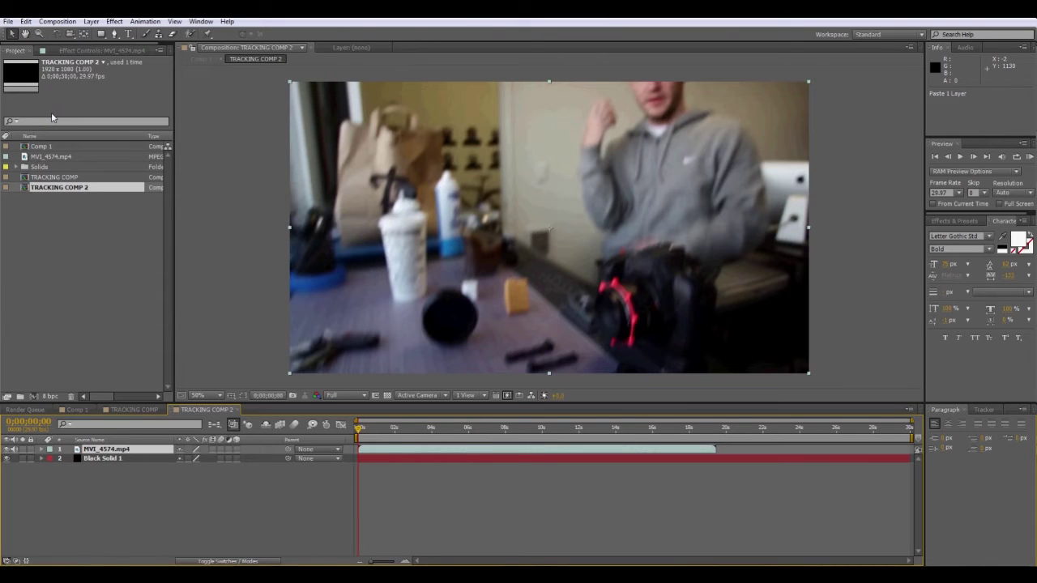
pyautogui.moveTo(96, 450)
pyautogui.mouseDown()
pyautogui.moveTo(94, 470)
pyautogui.moveTo(89, 459)
pyautogui.mouseUp()
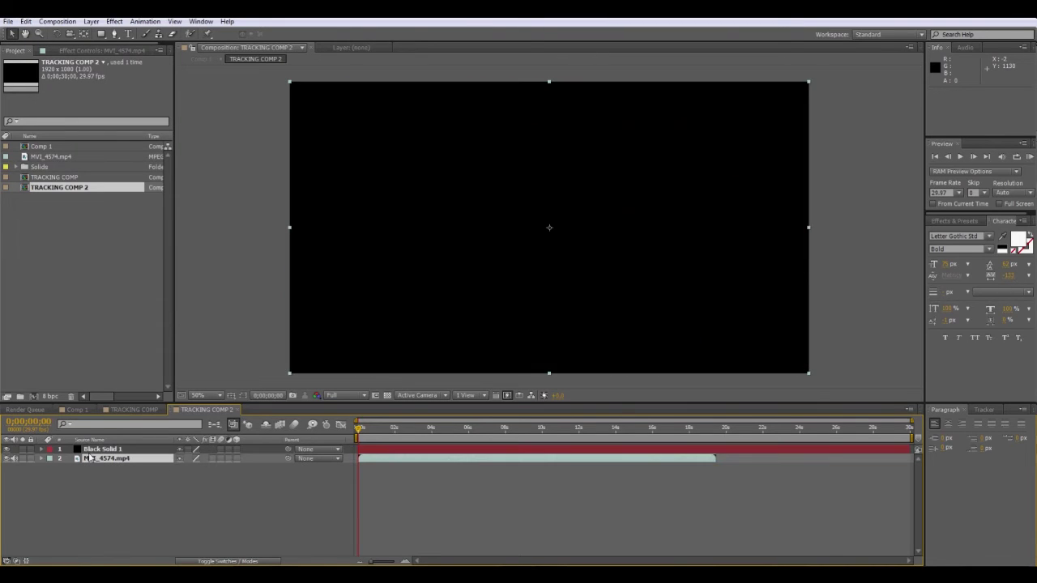
# Make Black Solid 1 a guide layer and hide it so the desk footage shows.
pyautogui.click(97, 451)
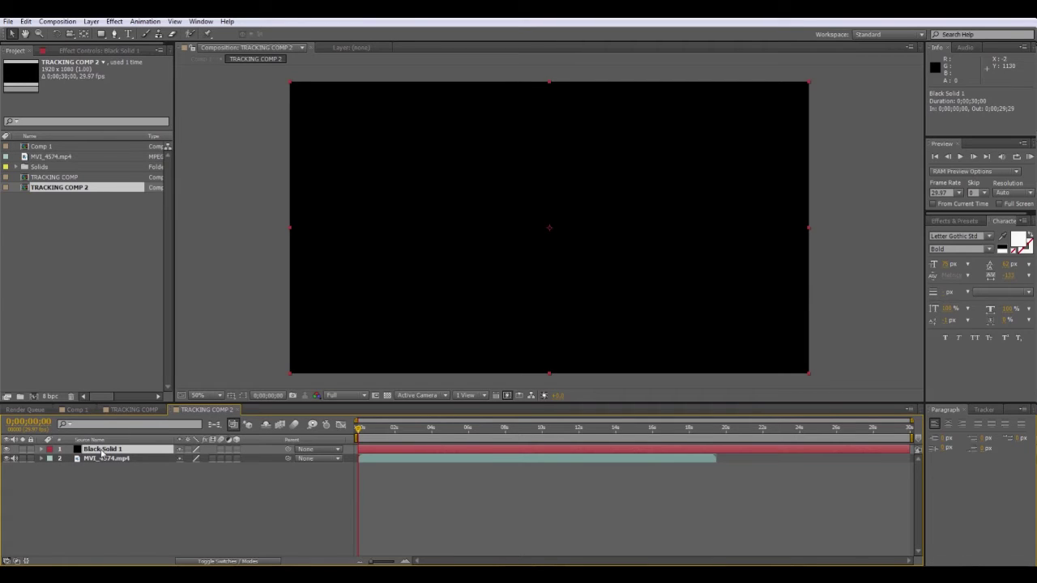
pyautogui.rightClick(102, 452)
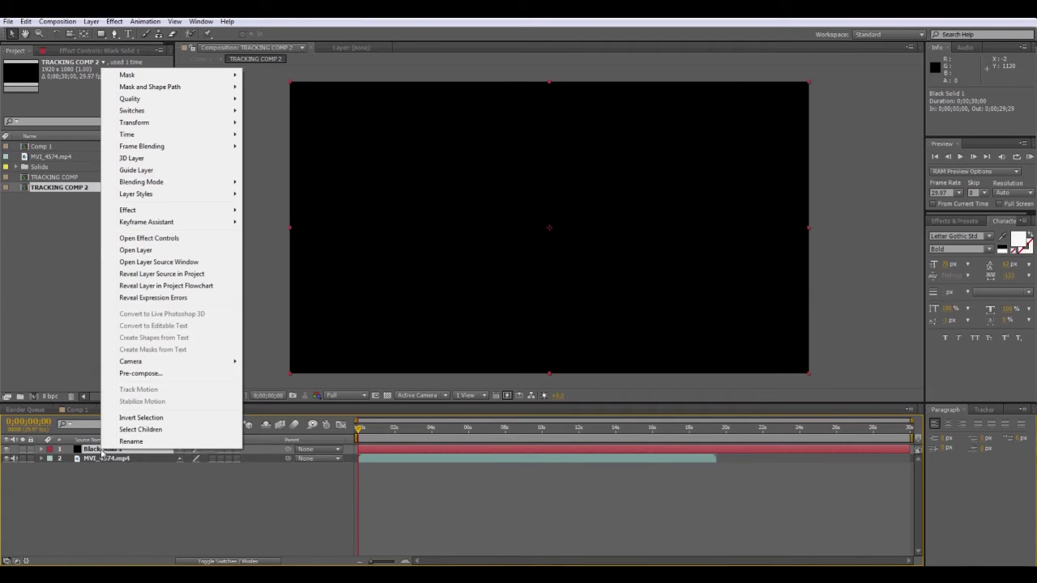
pyautogui.click(134, 170)
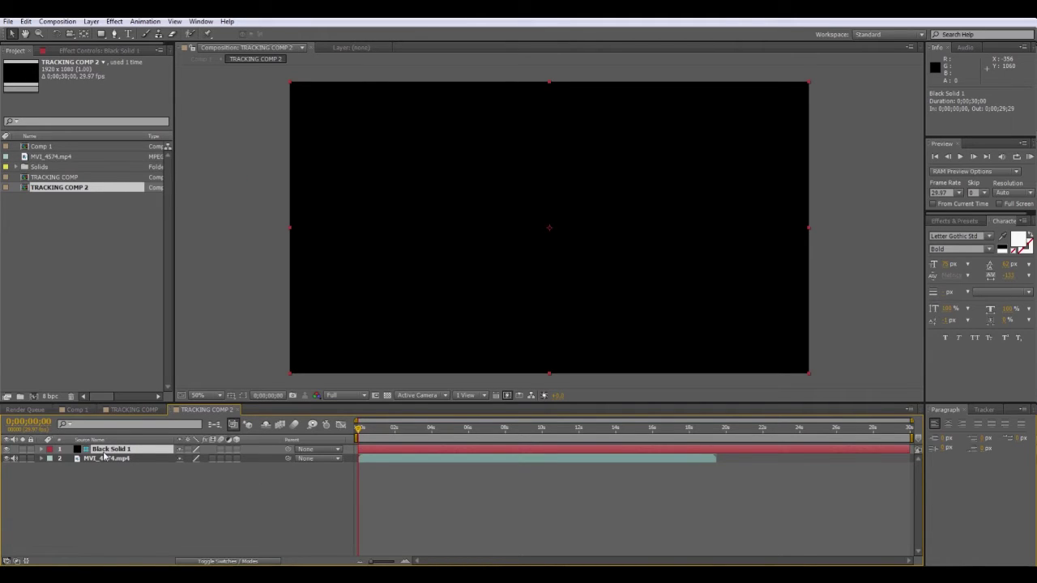
pyautogui.click(7, 449)
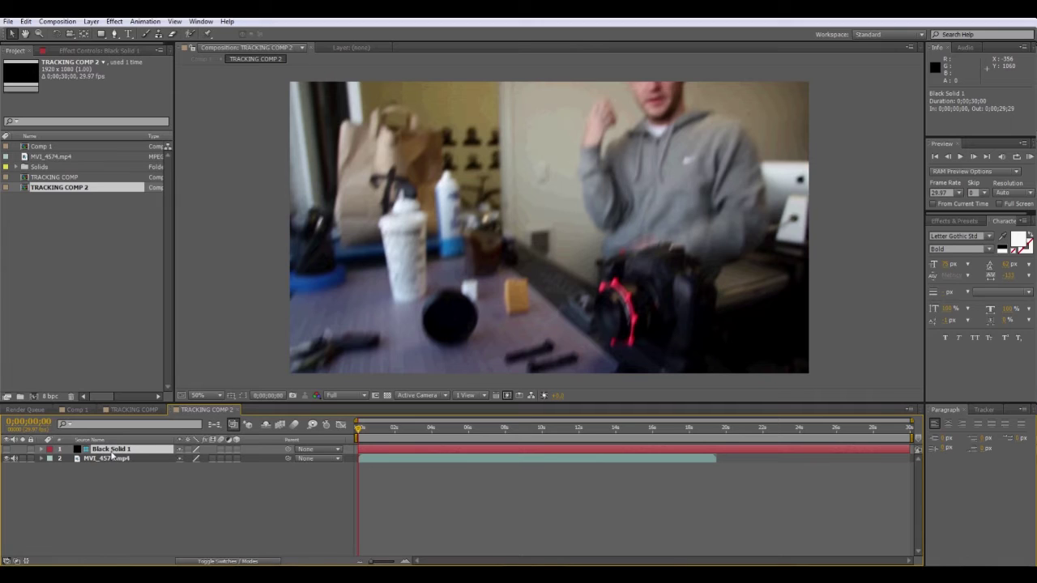
pyautogui.click(128, 35)
pyautogui.click(491, 222)
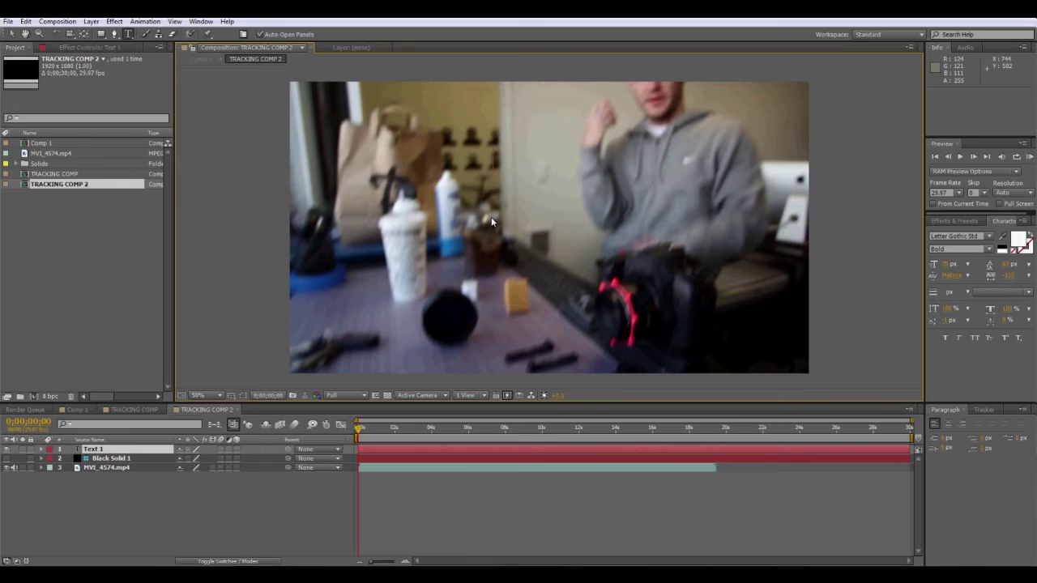
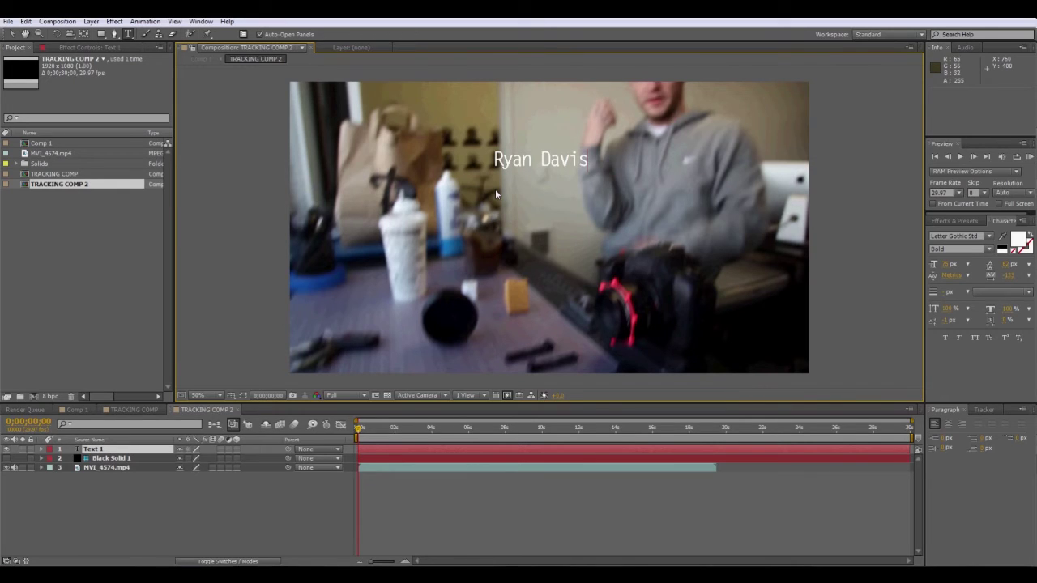
pyautogui.doubleClick(504, 168)
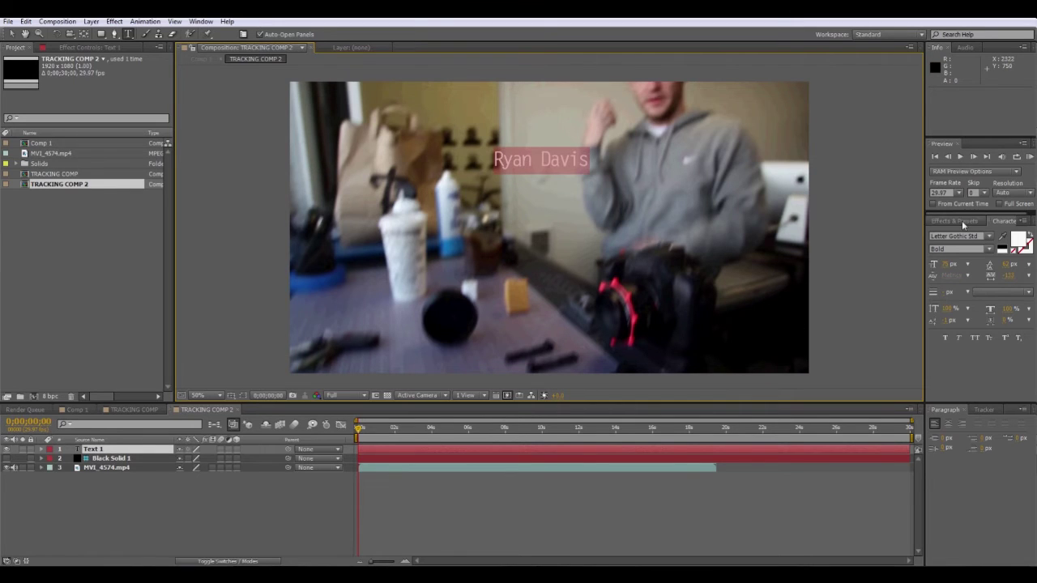
pyautogui.click(11, 34)
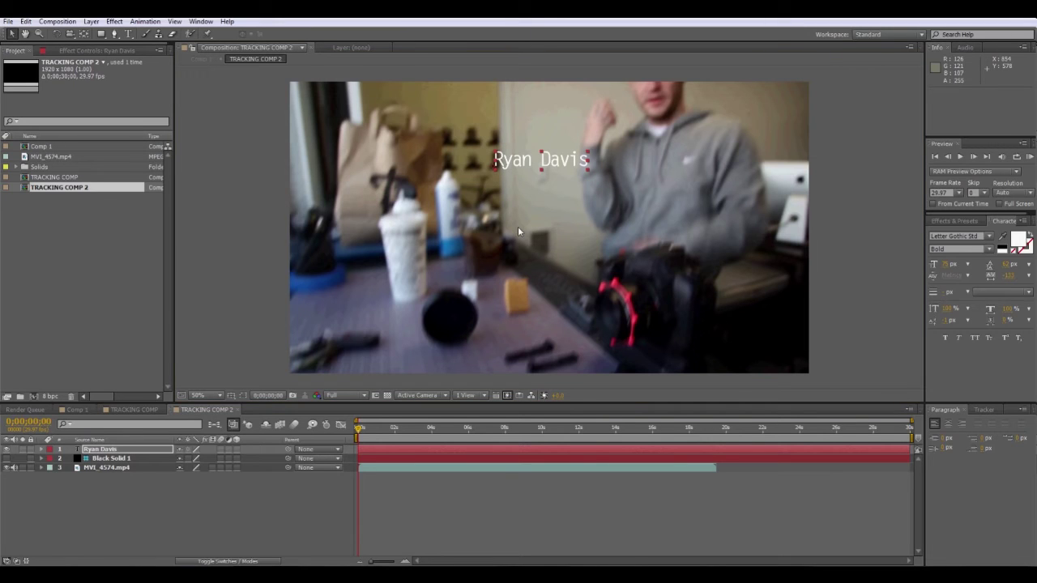
pyautogui.click(41, 449)
pyautogui.click(7, 458)
pyautogui.moveTo(522, 162); pyautogui.dragTo(718, 130)
pyautogui.click(235, 449)
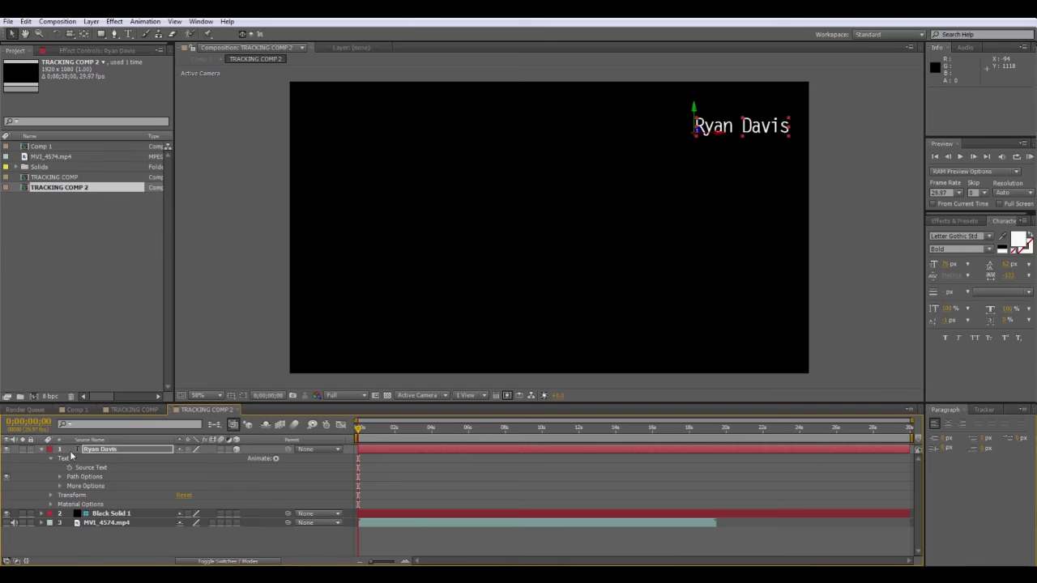
pyautogui.moveTo(705, 128)
pyautogui.mouseDown()
pyautogui.moveTo(734, 122)
pyautogui.moveTo(711, 125)
pyautogui.mouseUp()
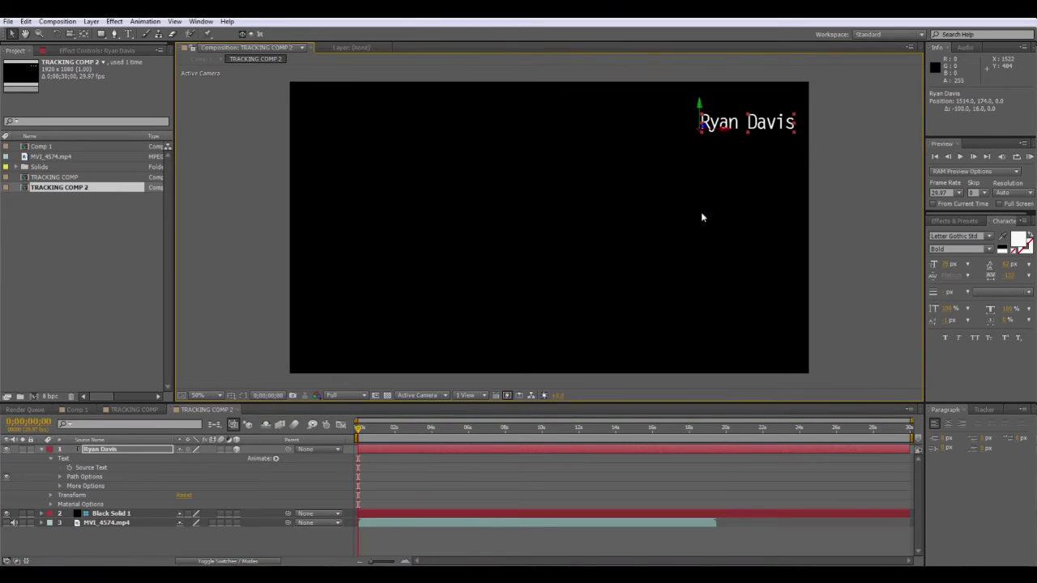
# Scale the text down to 66%, nudge it further top-right, and check it in Comp 1.
pyautogui.click(51, 495)
pyautogui.scroll(-1, 59, 505)
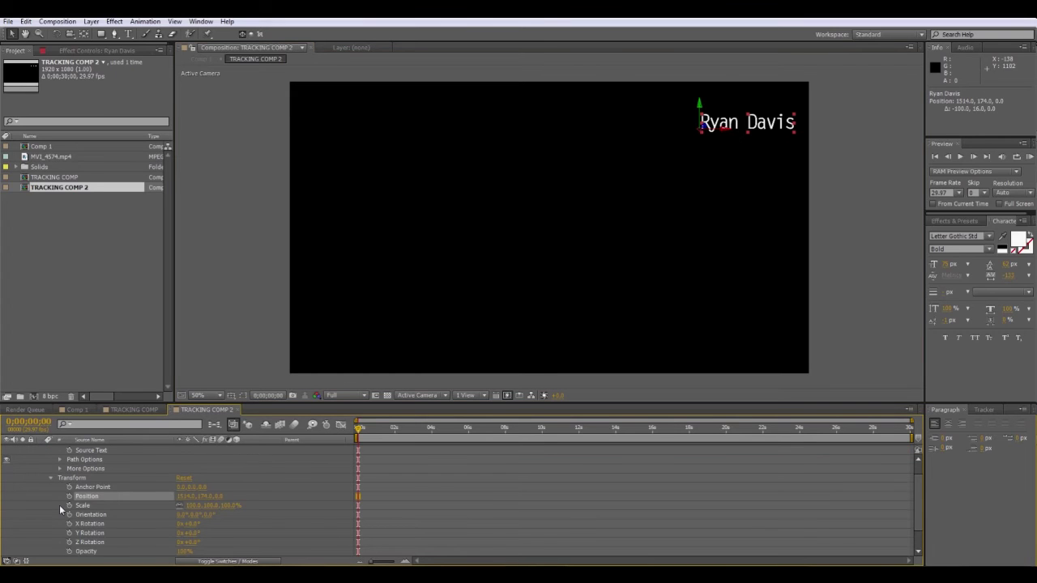
pyautogui.moveTo(221, 506); pyautogui.dragTo(207, 503)
pyautogui.moveTo(737, 127); pyautogui.dragTo(764, 116)
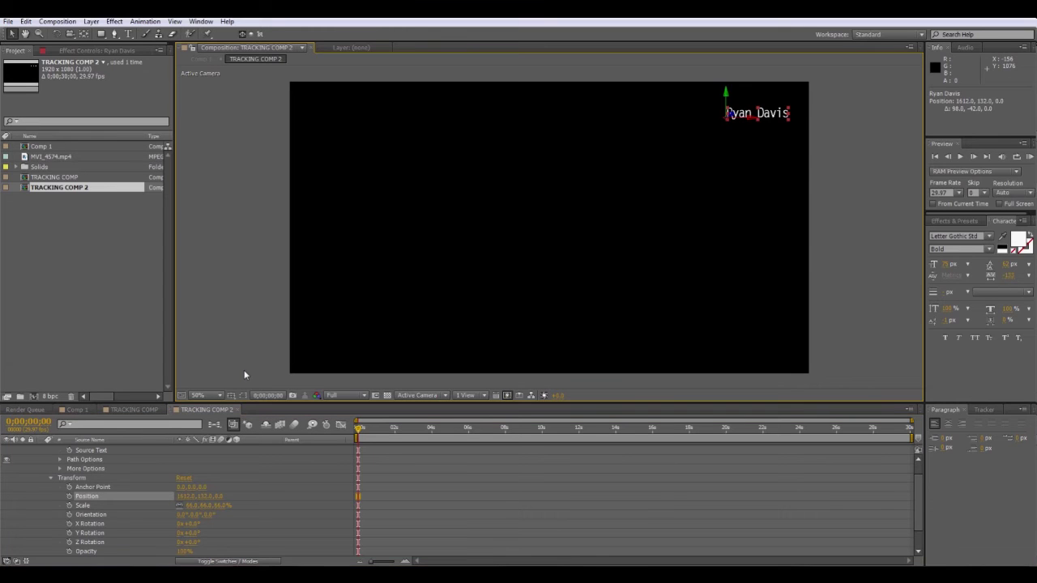
pyautogui.click(76, 410)
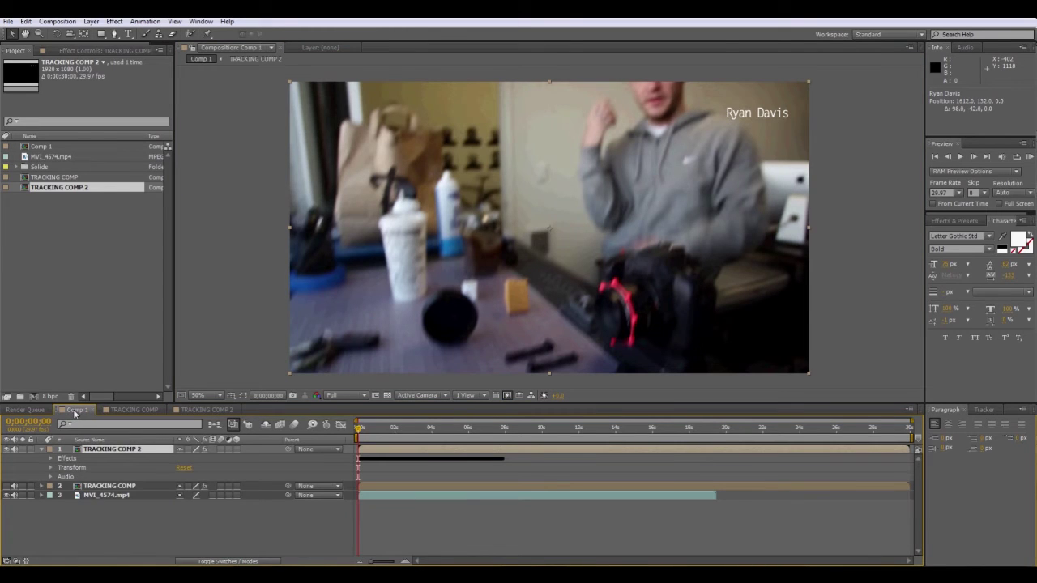
pyautogui.click(195, 410)
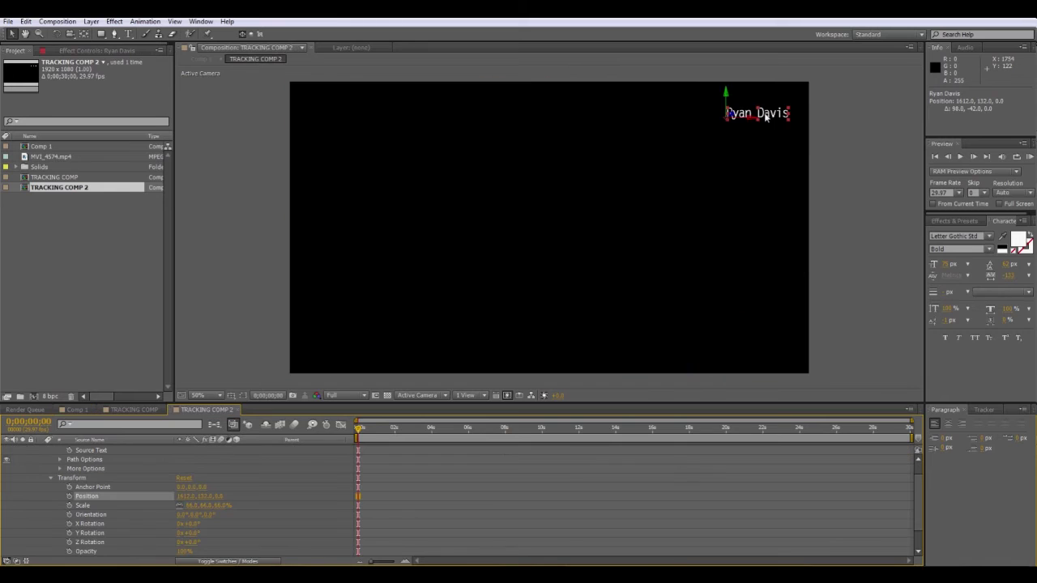
pyautogui.moveTo(766, 118); pyautogui.dragTo(767, 114)
pyautogui.hotkey('shift', '.')
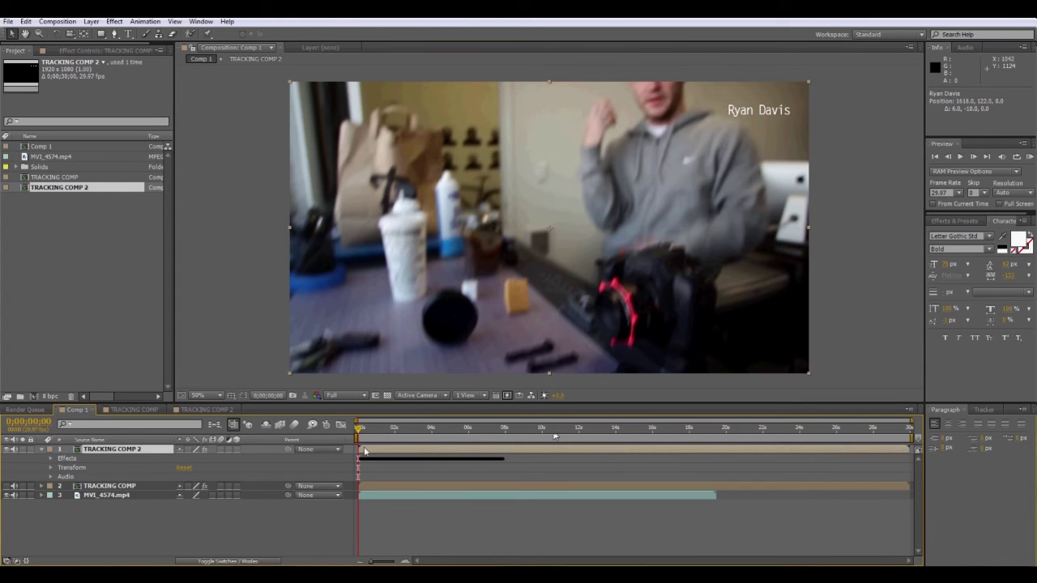
pyautogui.moveTo(360, 430); pyautogui.dragTo(428, 435)
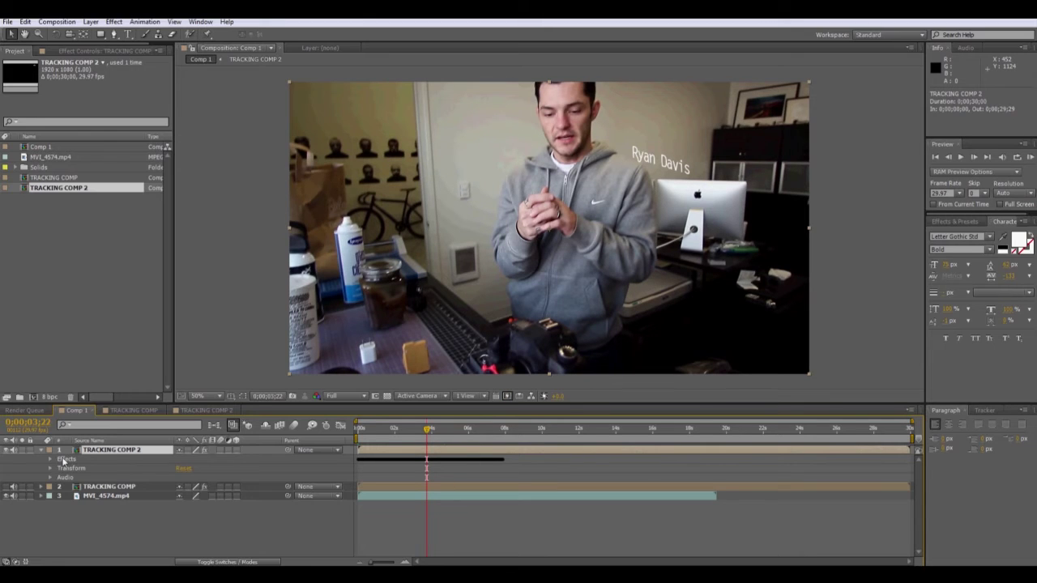
pyautogui.click(209, 411)
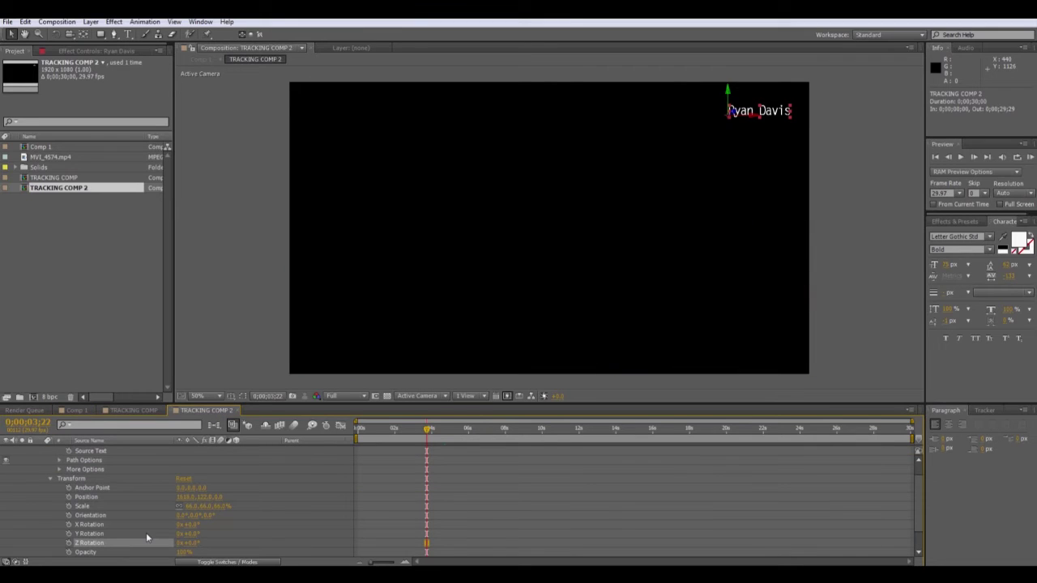
pyautogui.moveTo(195, 548); pyautogui.dragTo(194, 551)
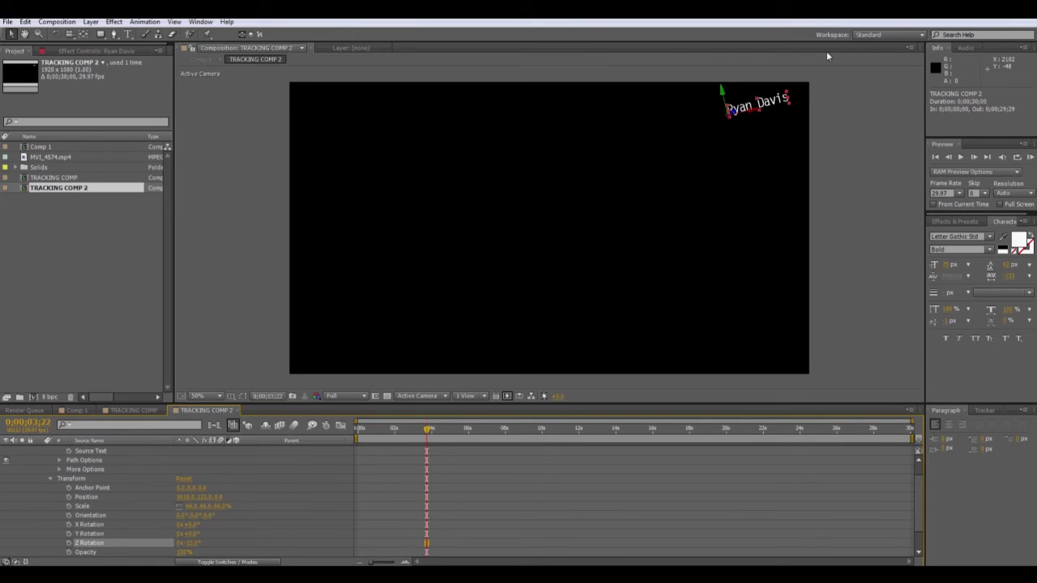
pyautogui.click(77, 411)
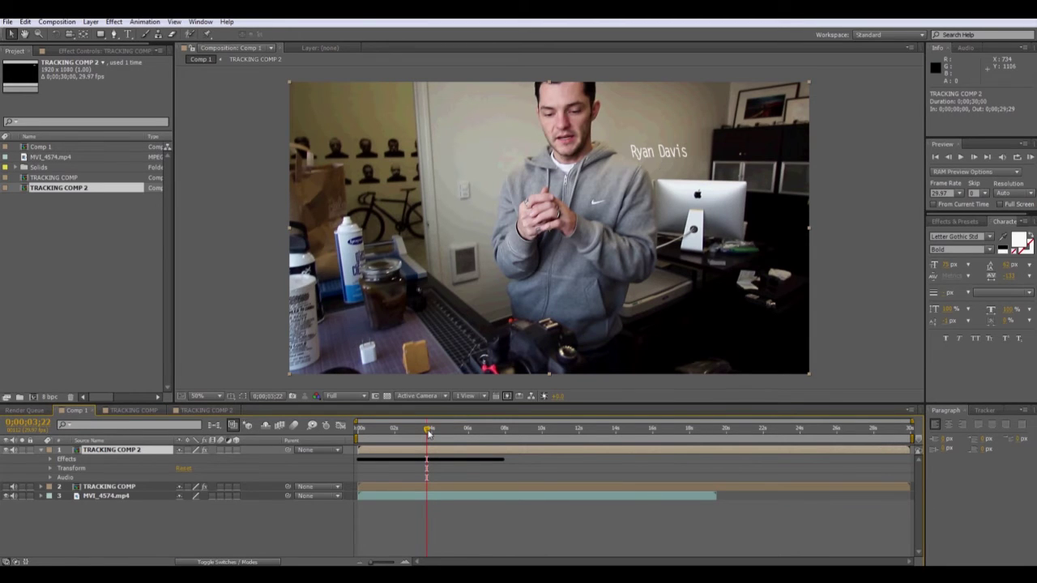
# Set the text's Y Rotation to about 7° and X Rotation to 24°, then review in Comp 1.
pyautogui.click(359, 427)
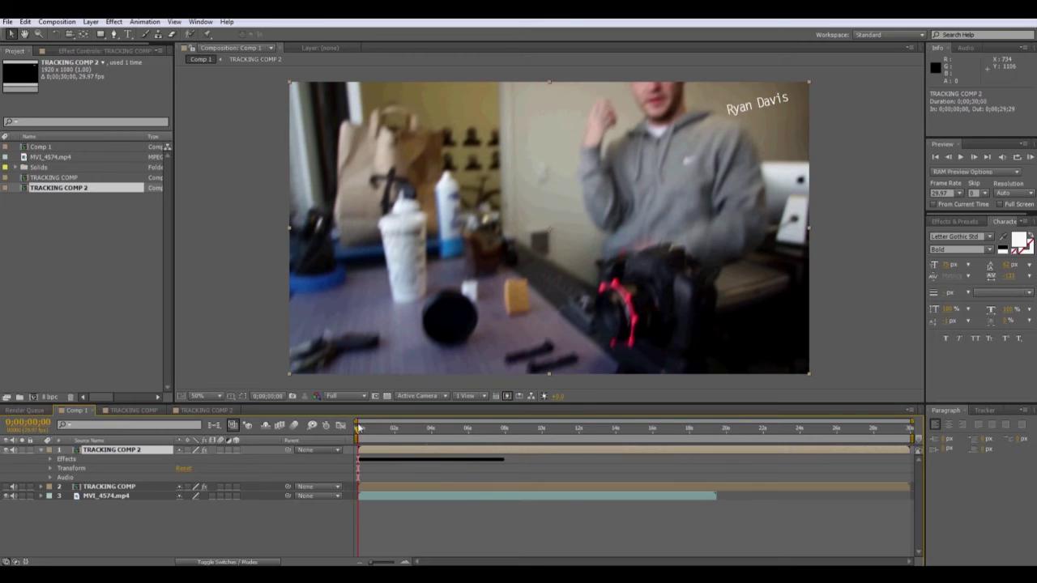
pyautogui.moveTo(358, 432); pyautogui.dragTo(421, 431)
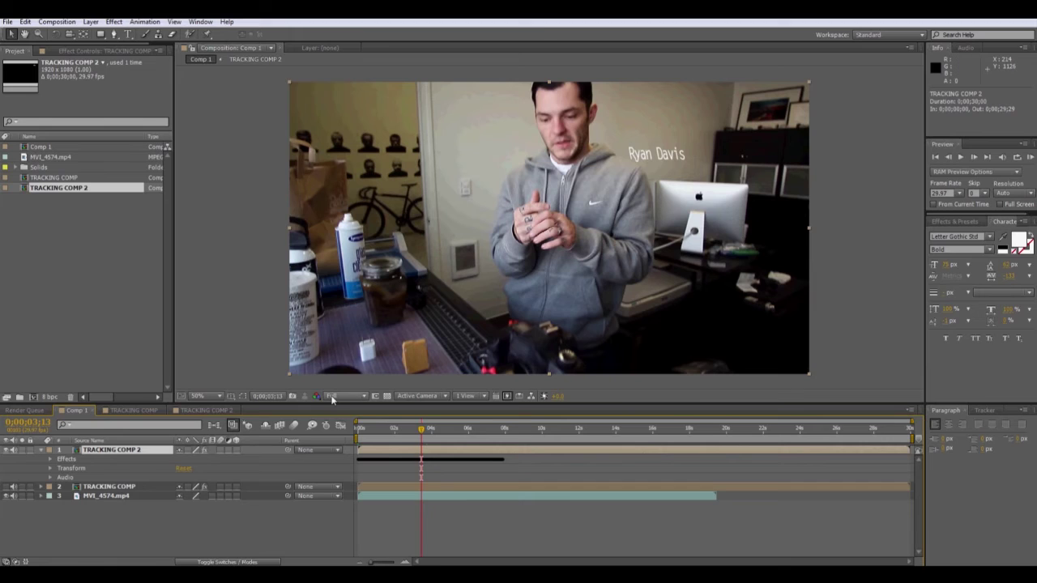
pyautogui.click(183, 411)
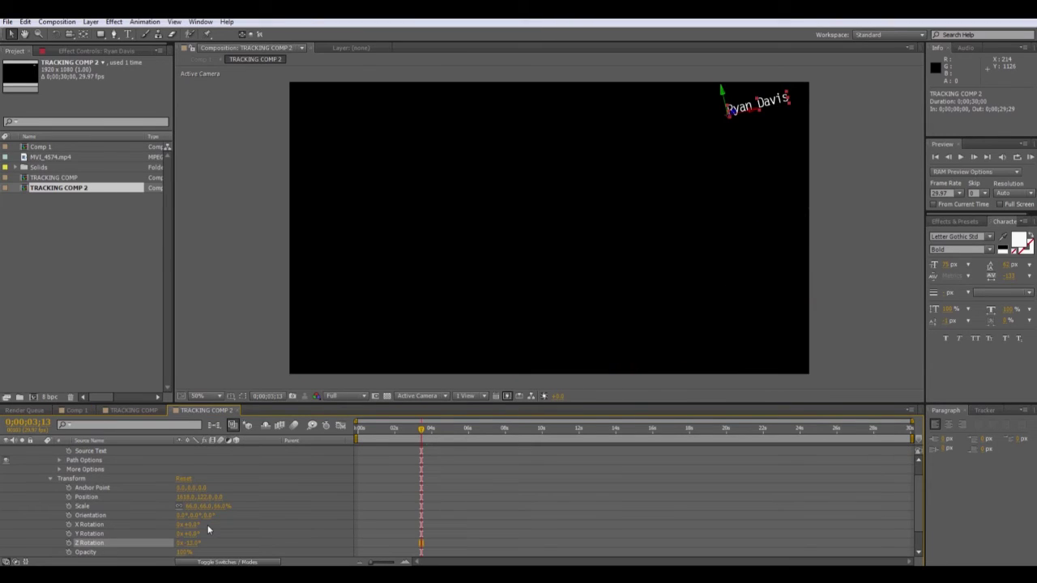
pyautogui.moveTo(195, 532); pyautogui.dragTo(194, 530)
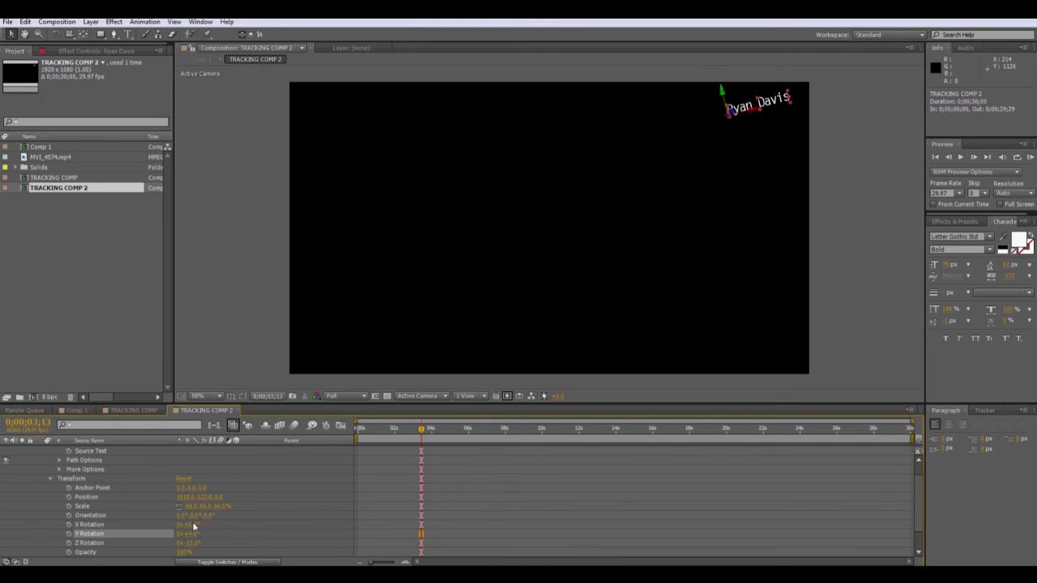
pyautogui.moveTo(193, 527)
pyautogui.mouseDown()
pyautogui.moveTo(206, 527)
pyautogui.moveTo(179, 523)
pyautogui.moveTo(201, 517)
pyautogui.mouseUp()
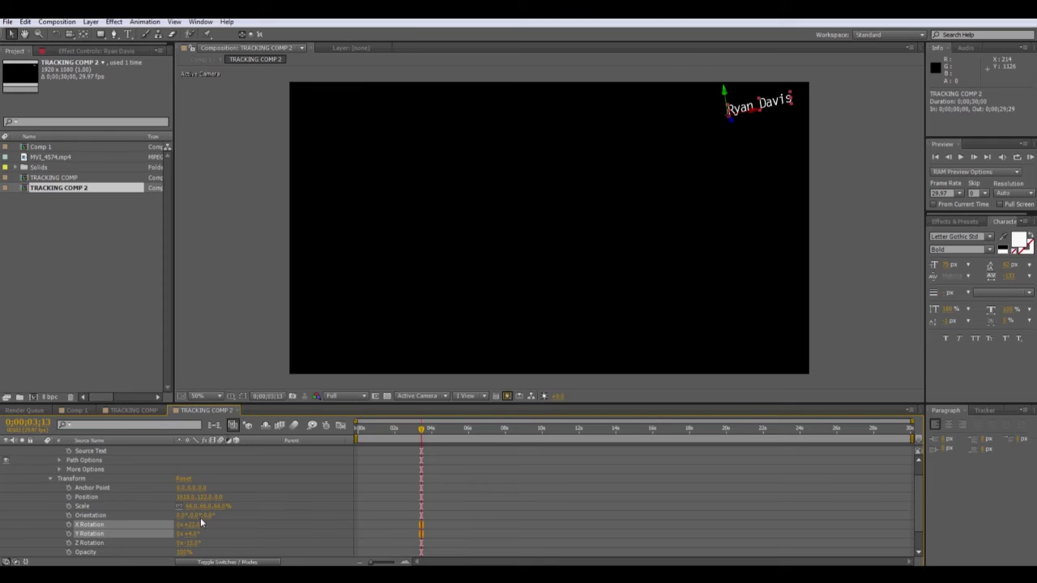
pyautogui.click(74, 411)
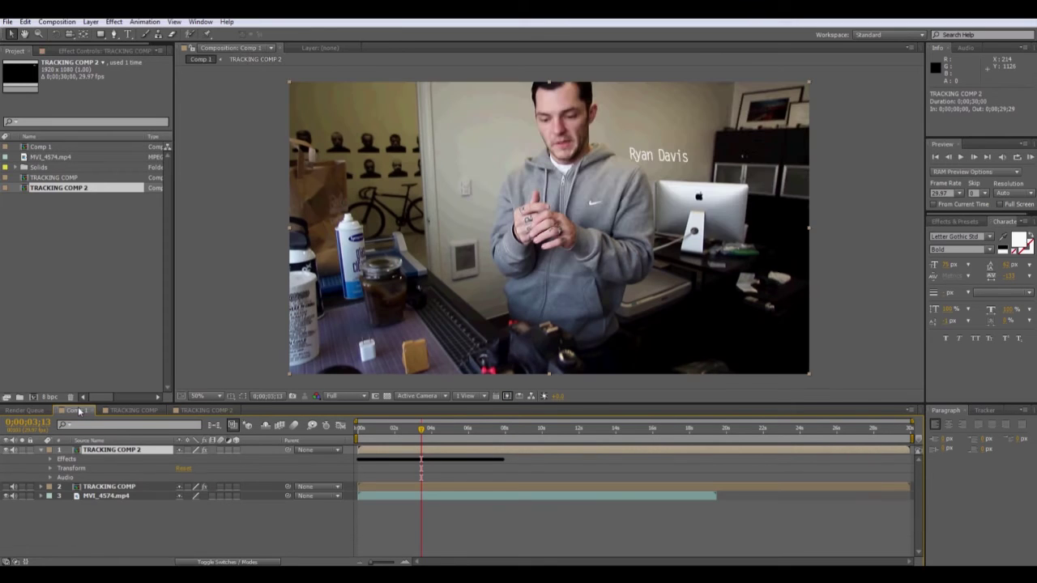
pyautogui.moveTo(421, 432)
pyautogui.mouseDown()
pyautogui.moveTo(443, 433)
pyautogui.moveTo(416, 434)
pyautogui.mouseUp()
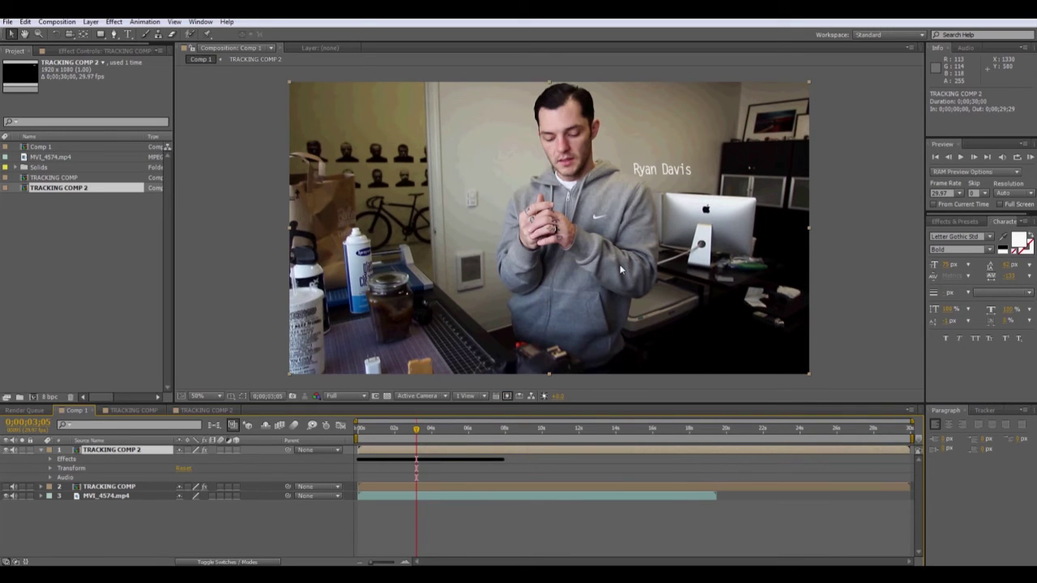
pyautogui.moveTo(417, 431); pyautogui.dragTo(364, 446)
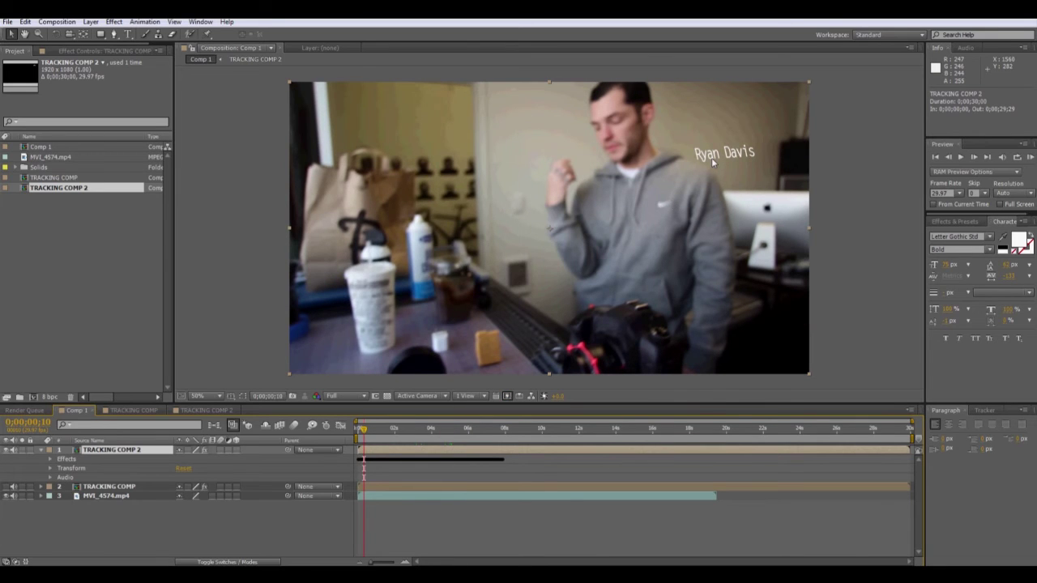
pyautogui.moveTo(363, 435)
pyautogui.mouseDown()
pyautogui.moveTo(397, 435)
pyautogui.moveTo(358, 433)
pyautogui.mouseUp()
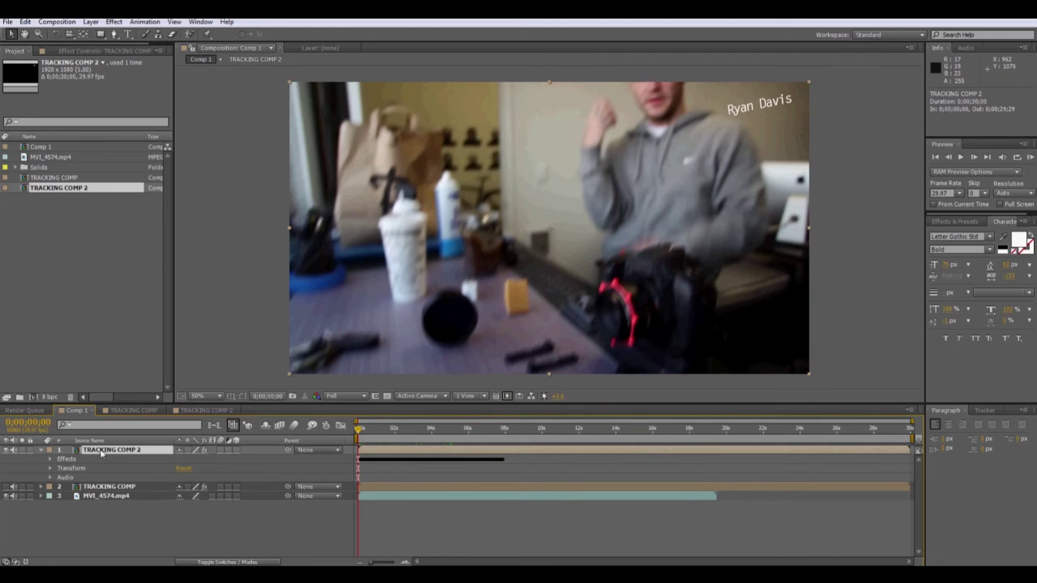
# Add the Blur & Sharpen > Camera Lens Blur effect to the TRACKING COMP 2 layer.
pyautogui.click(114, 22)
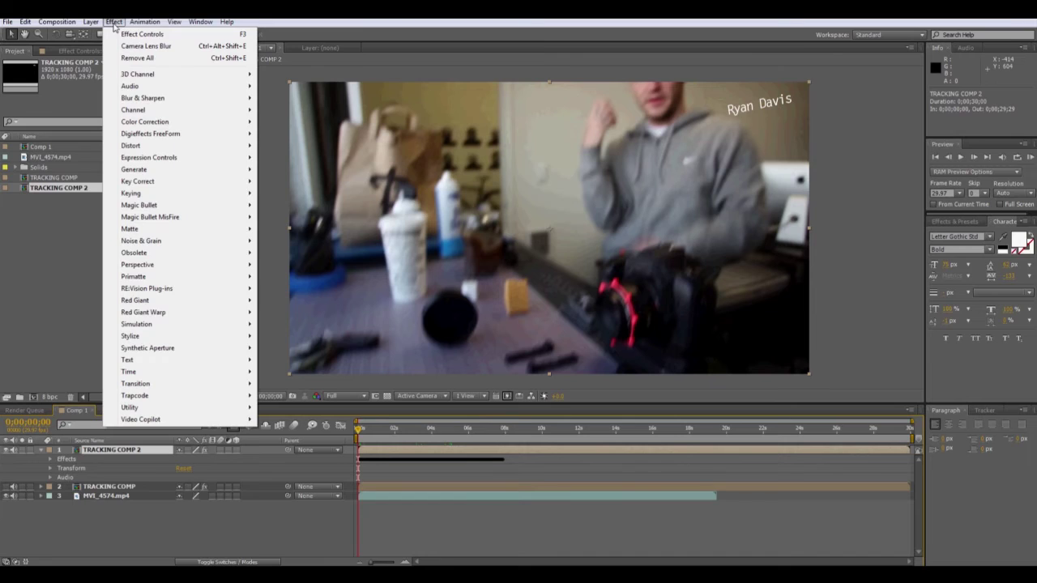
pyautogui.moveTo(143, 99)
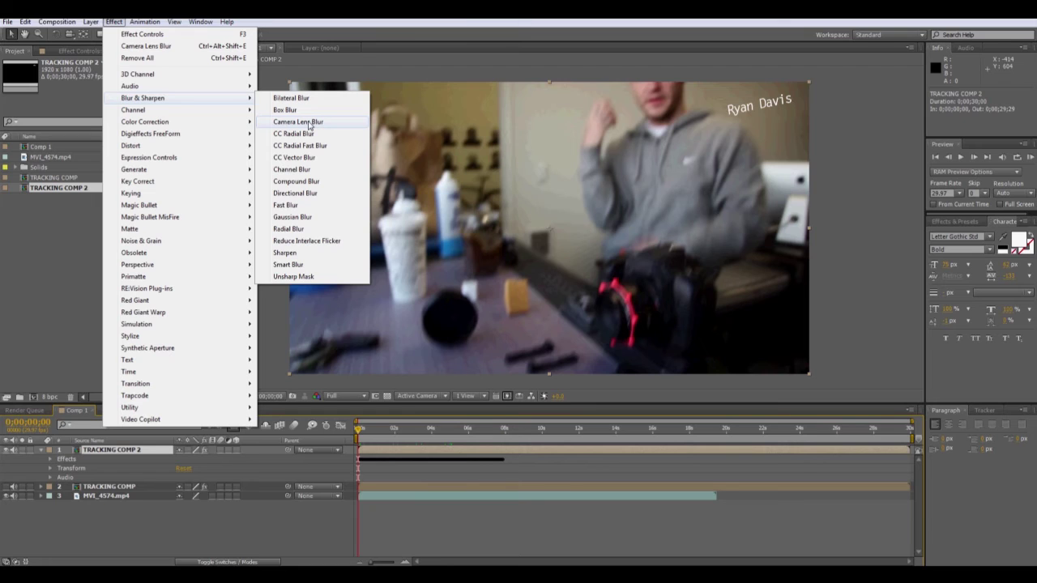
pyautogui.click(308, 123)
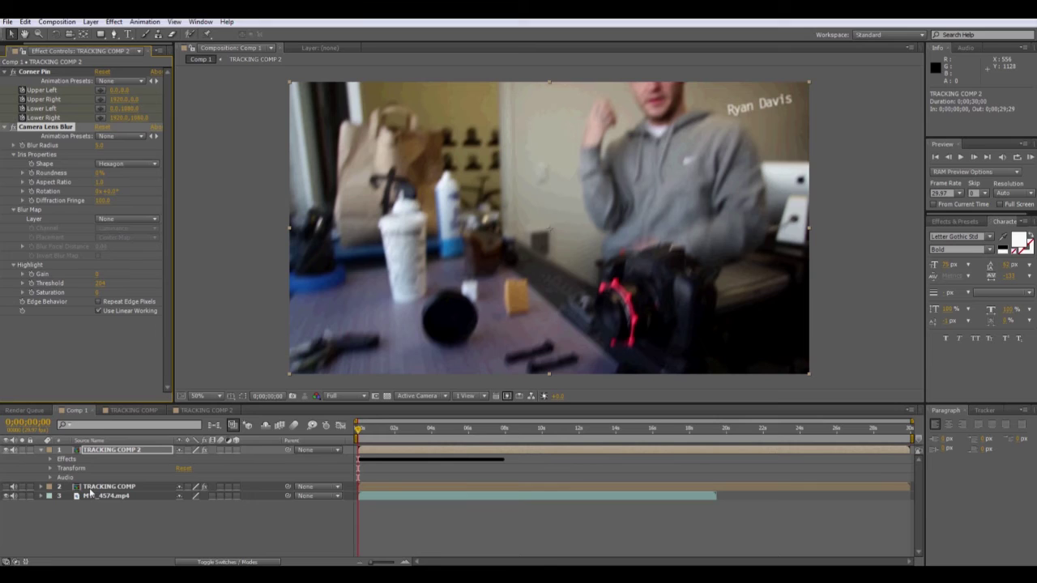
# Set Camera Lens Blur's Blur Radius to 7.0 and add a starting keyframe.
pyautogui.click(50, 460)
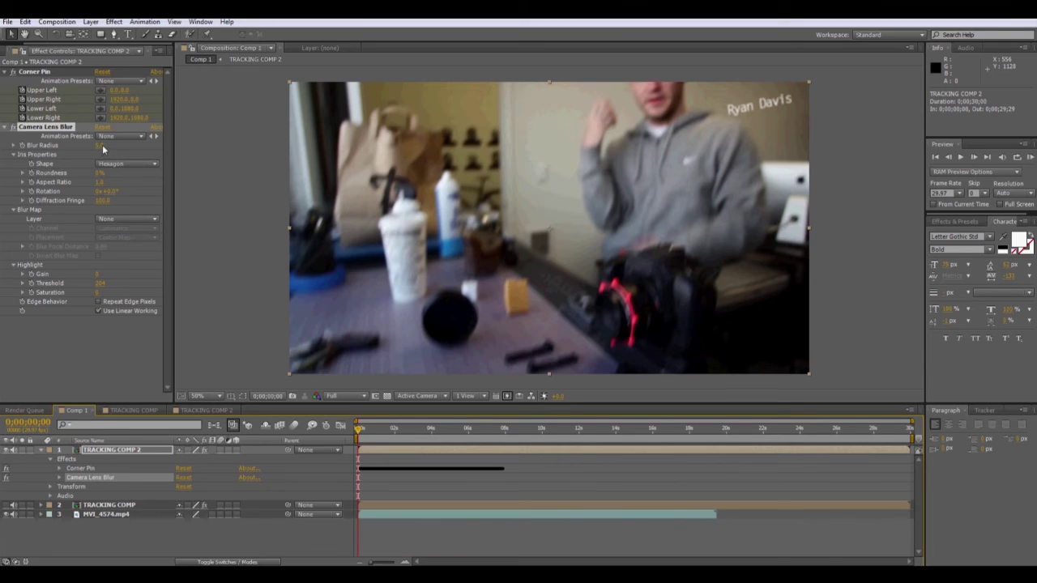
pyautogui.moveTo(102, 146); pyautogui.dragTo(99, 149)
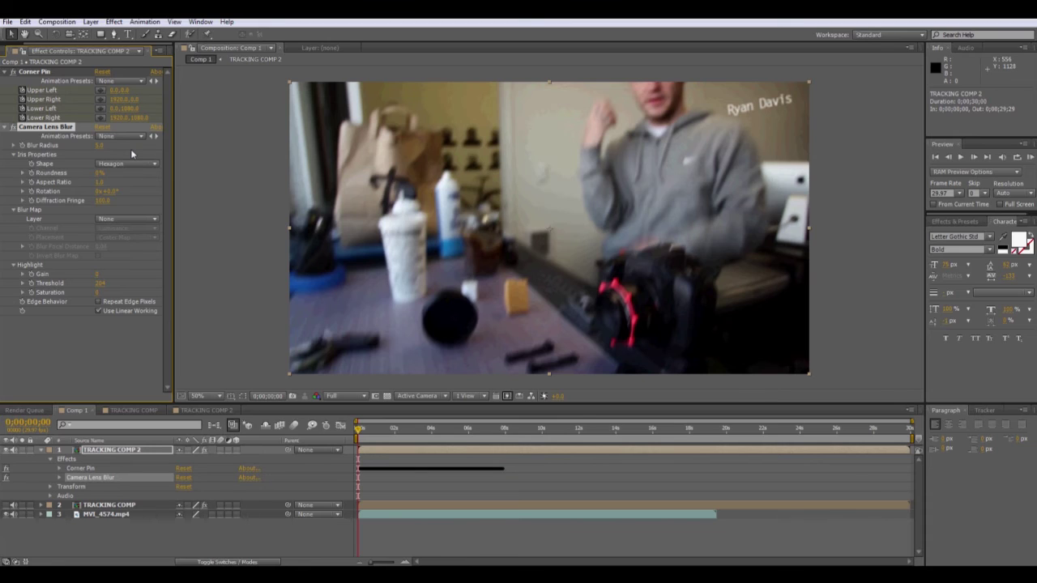
pyautogui.write('7')
pyautogui.press('Return')
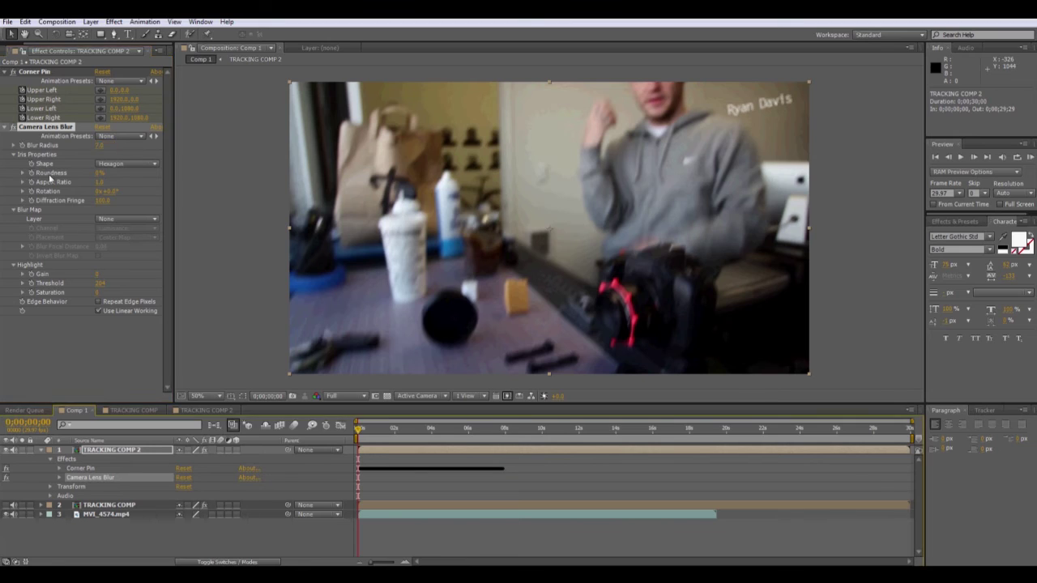
pyautogui.click(13, 146)
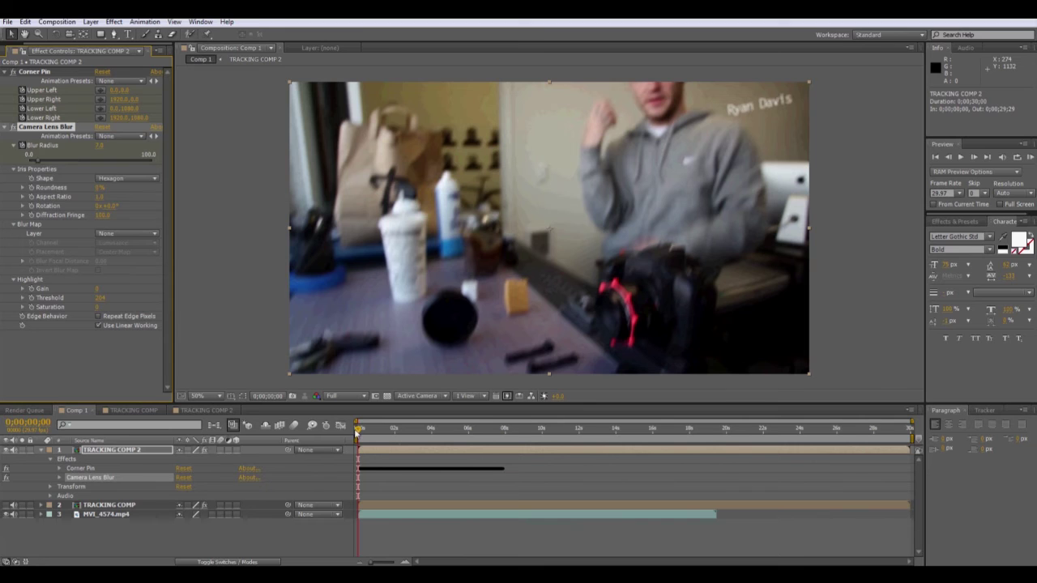
pyautogui.moveTo(357, 433); pyautogui.dragTo(386, 433)
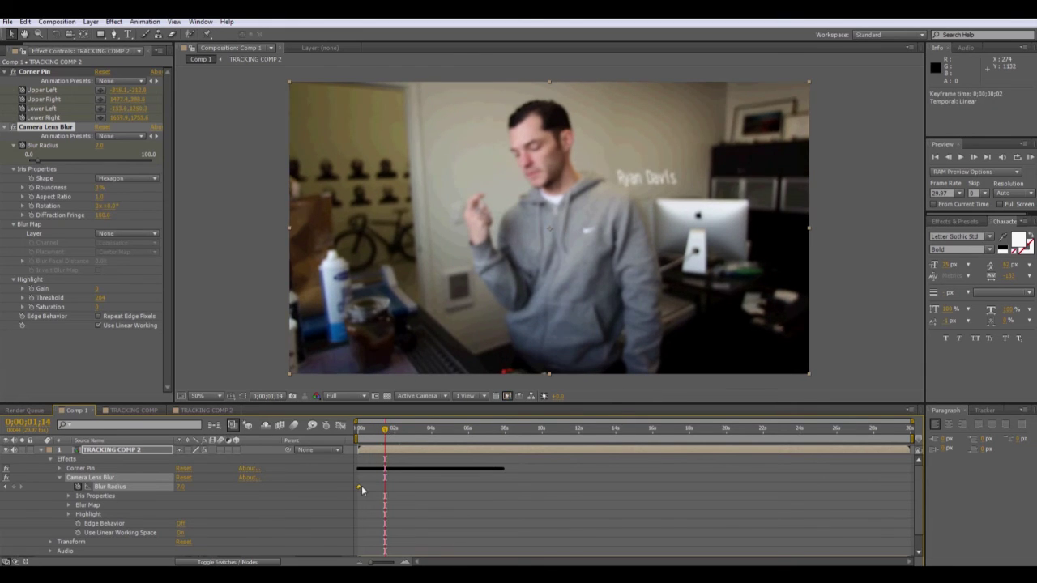
# Move the 7.0 blur keyframe to 0;00;01;13 and key Blur Radius 0 near 0;00;02;21.
pyautogui.moveTo(362, 485); pyautogui.dragTo(386, 486)
pyautogui.click(391, 432)
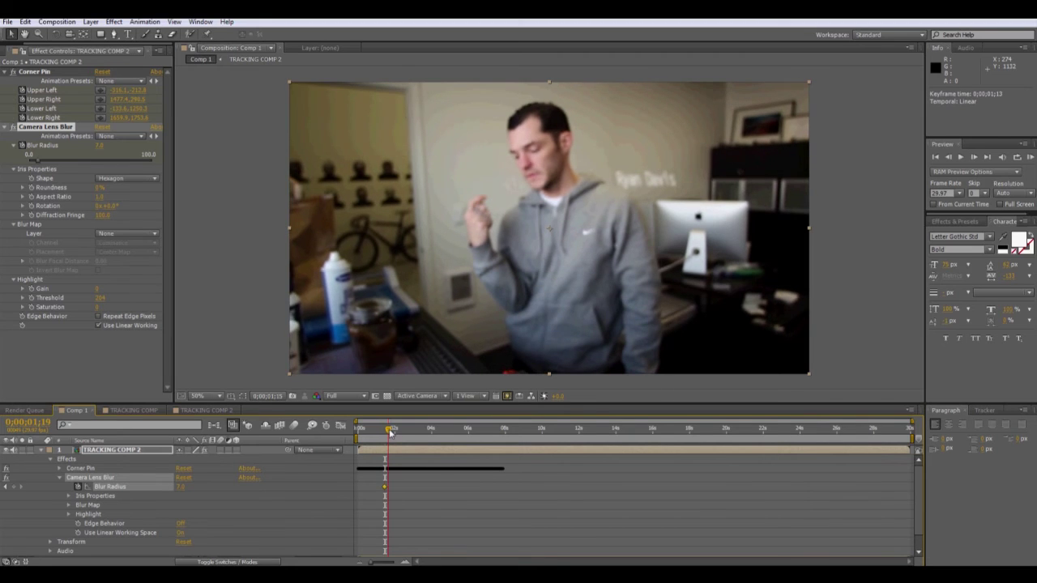
pyautogui.moveTo(391, 432); pyautogui.dragTo(409, 438)
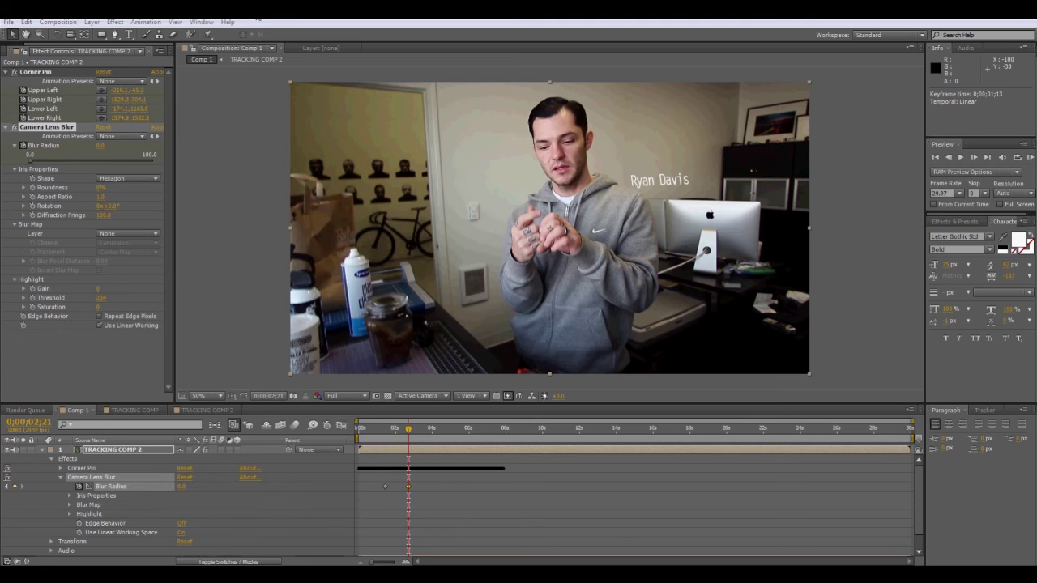
pyautogui.click(414, 435)
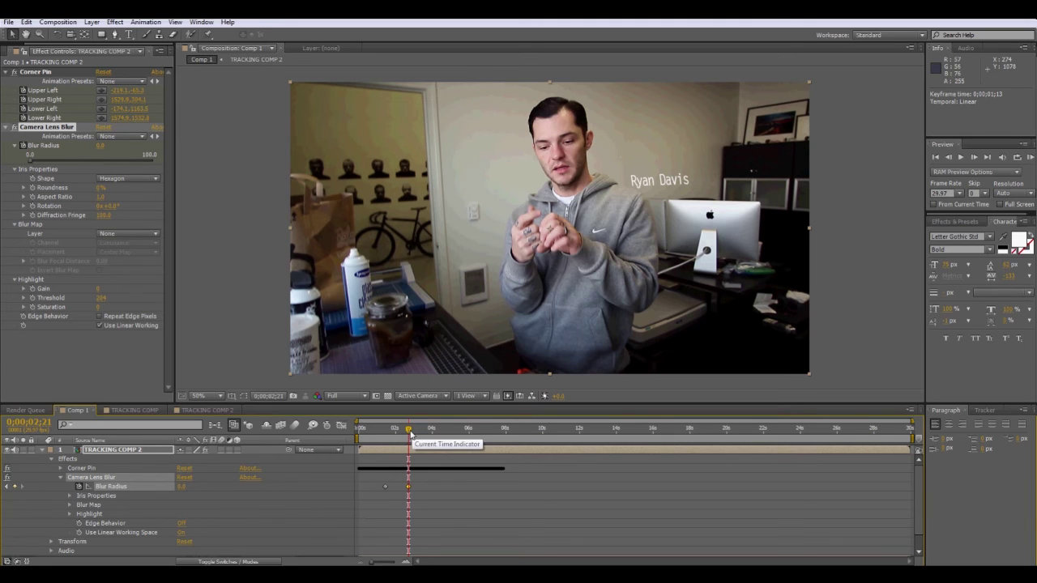
pyautogui.moveTo(410, 436)
pyautogui.mouseDown()
pyautogui.moveTo(380, 438)
pyautogui.moveTo(401, 436)
pyautogui.mouseUp()
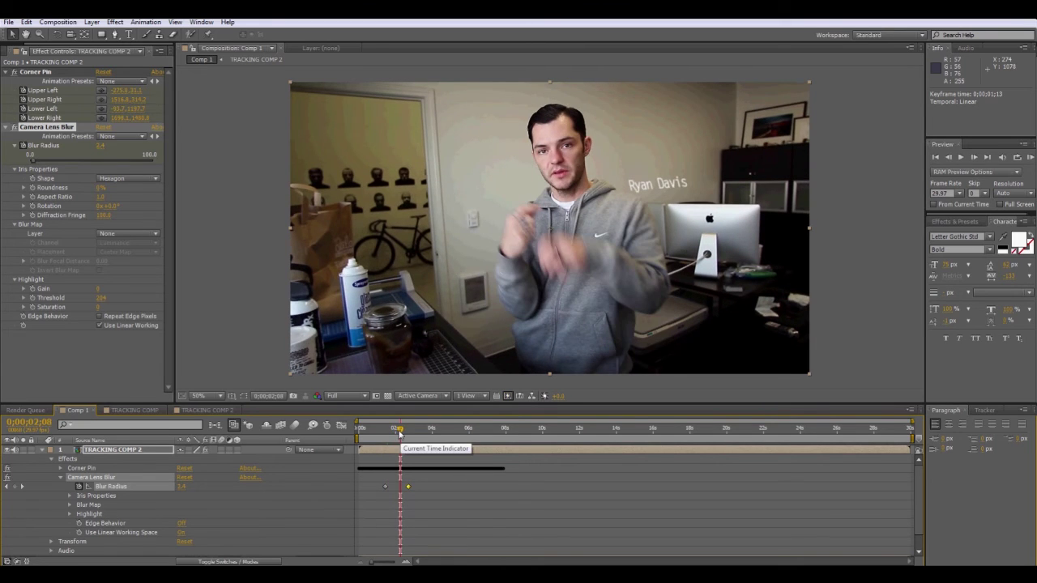
pyautogui.moveTo(398, 435); pyautogui.dragTo(455, 443)
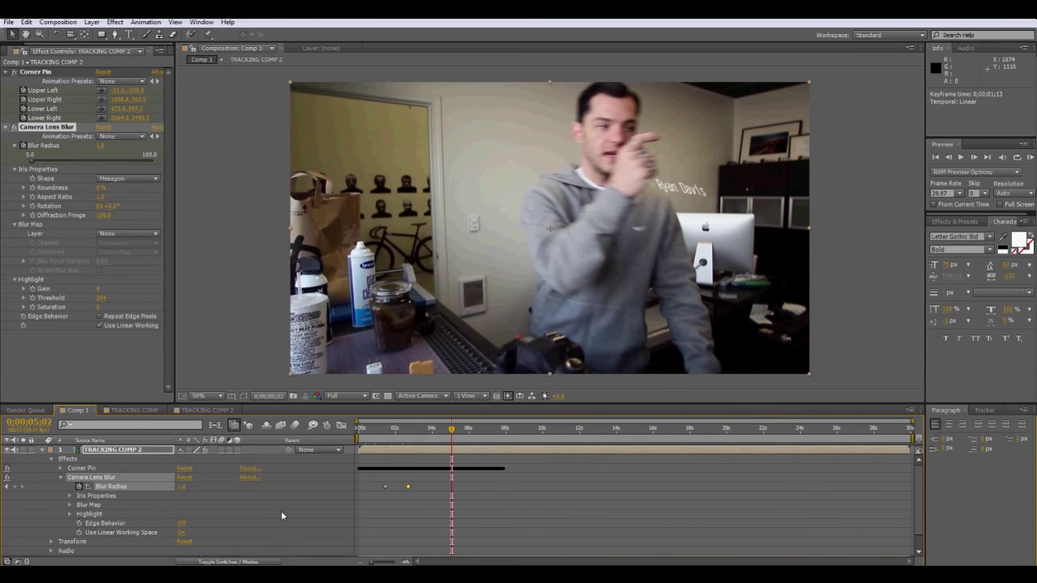
# Keyframe Opacity at 100% at 0;00;05;02 and 0% a few frames later, then review.
pyautogui.click(52, 542)
pyautogui.scroll(-2, 84, 529)
pyautogui.click(69, 524)
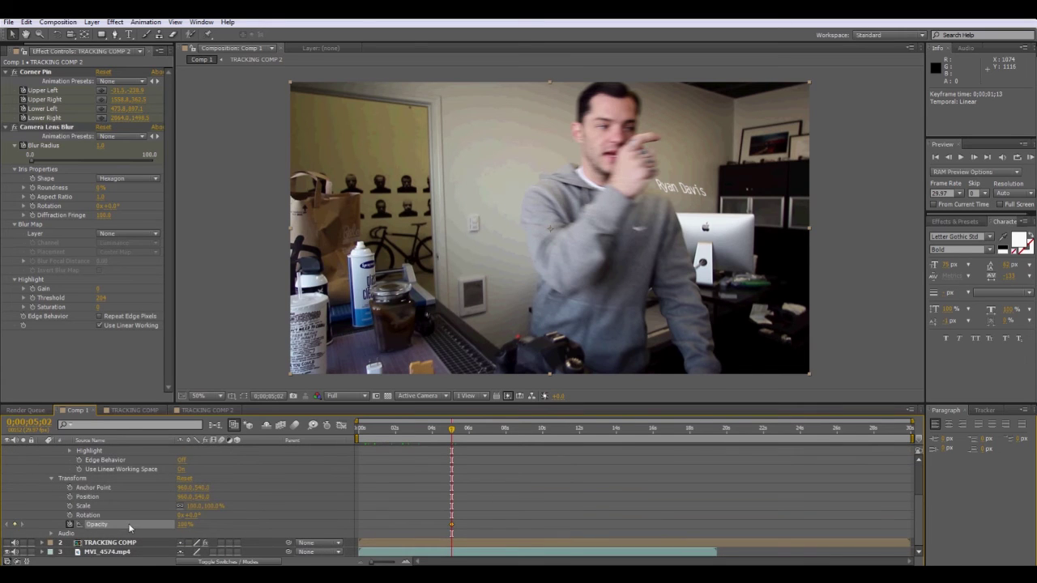
pyautogui.moveTo(453, 430); pyautogui.dragTo(457, 432)
pyautogui.write('0')
pyautogui.press('Return')
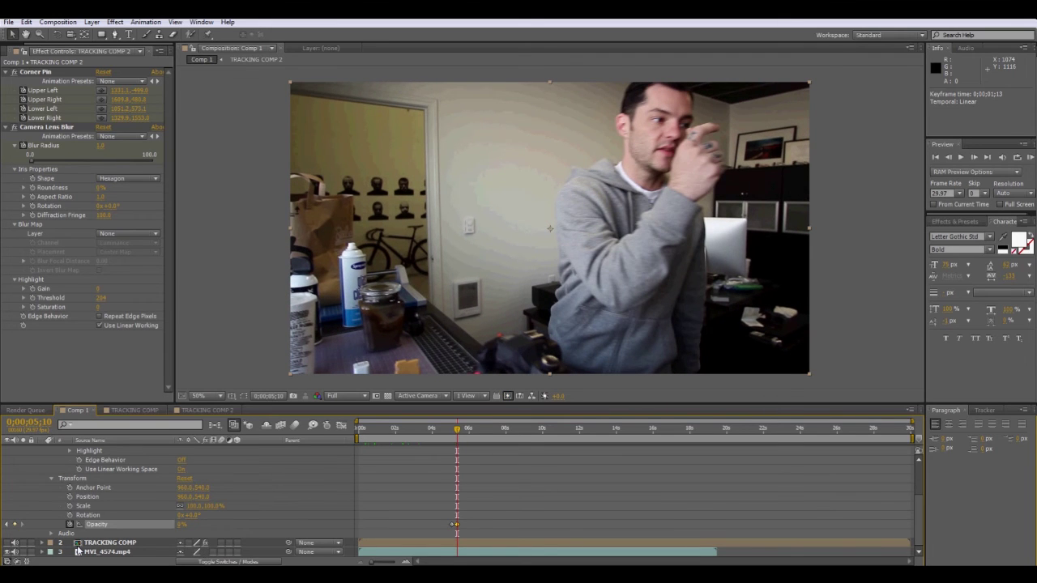
pyautogui.moveTo(459, 433)
pyautogui.mouseDown()
pyautogui.moveTo(440, 431)
pyautogui.moveTo(457, 432)
pyautogui.mouseUp()
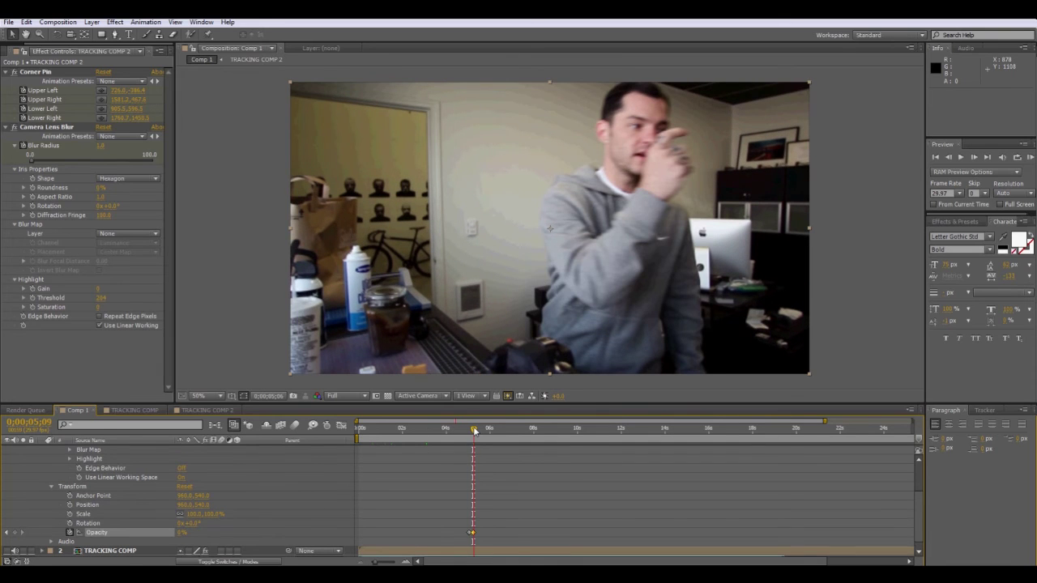
pyautogui.moveTo(475, 432); pyautogui.dragTo(368, 432)
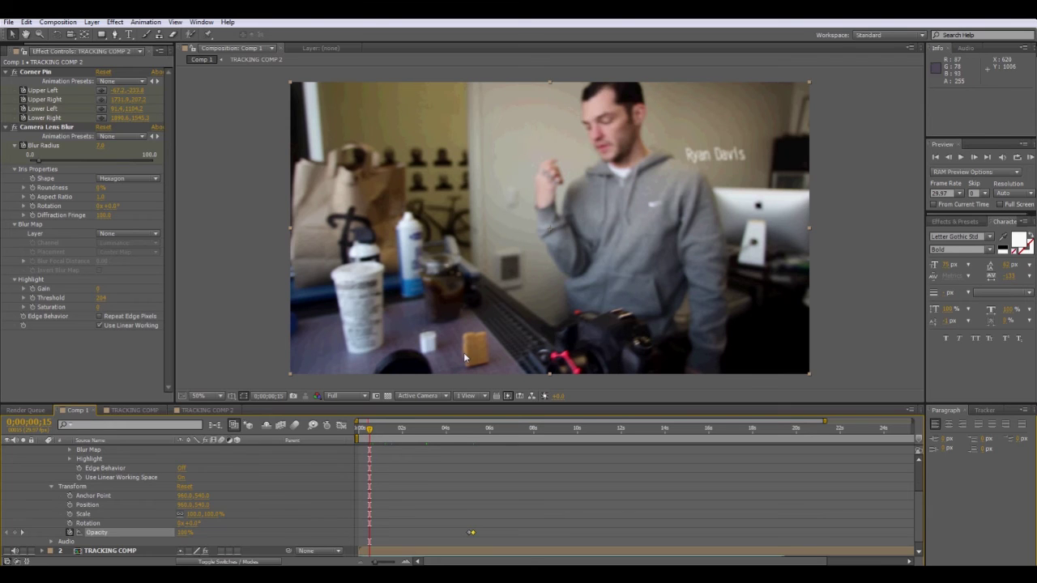
pyautogui.moveTo(370, 434)
pyautogui.mouseDown()
pyautogui.moveTo(379, 434)
pyautogui.moveTo(363, 433)
pyautogui.mouseUp()
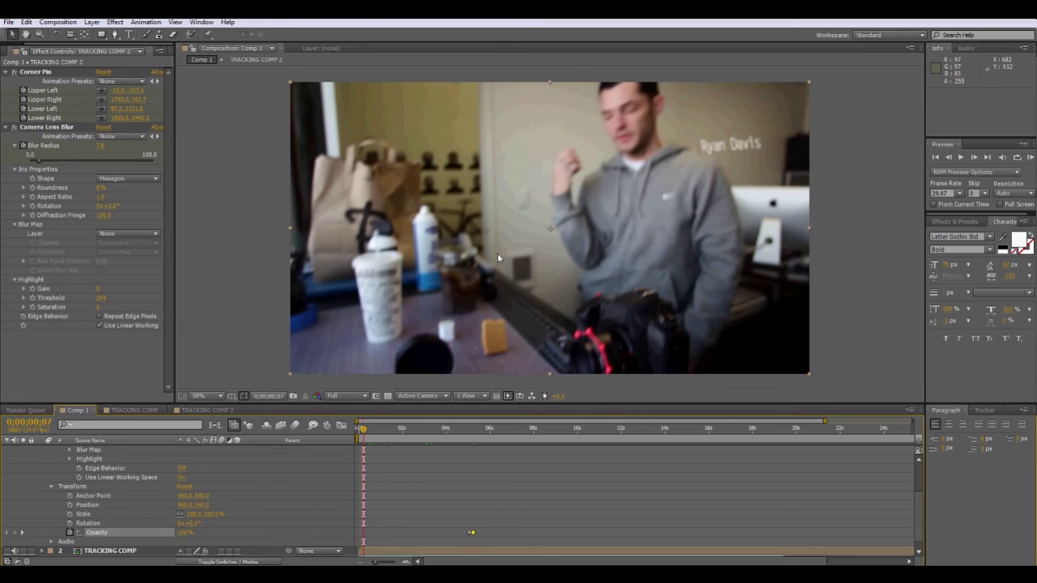
pyautogui.moveTo(363, 435); pyautogui.dragTo(376, 436)
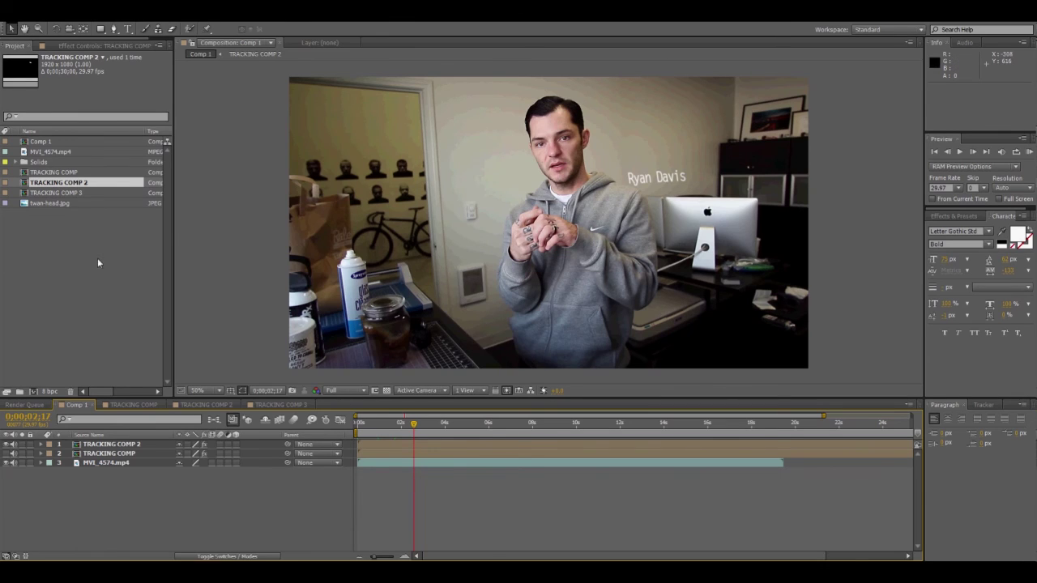
# Import twan-head.jpg from the My Pictures folder into the Project panel.
pyautogui.rightClick(6, 259)
pyautogui.moveTo(81, 300)
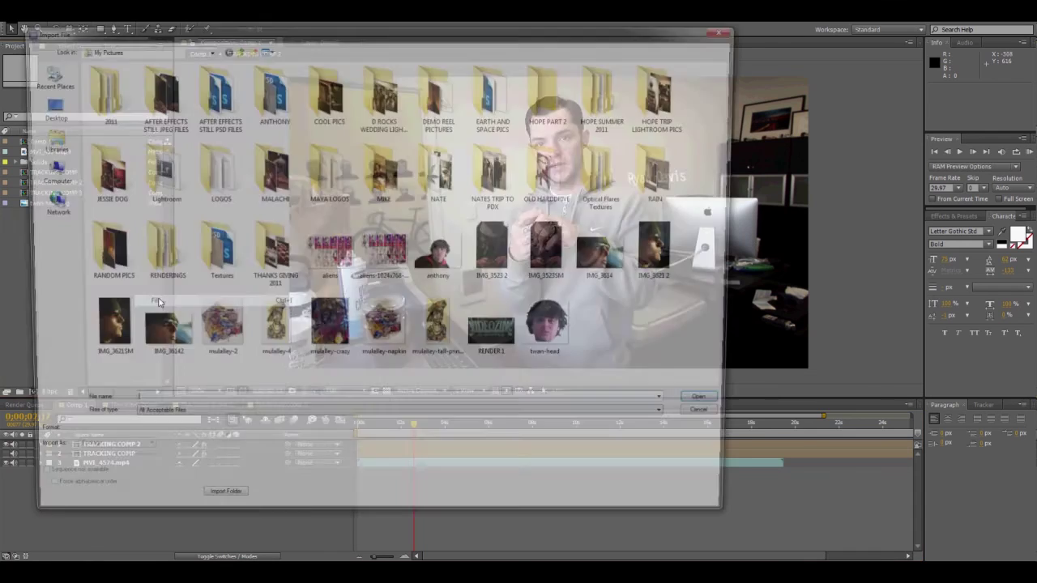
pyautogui.click(158, 300)
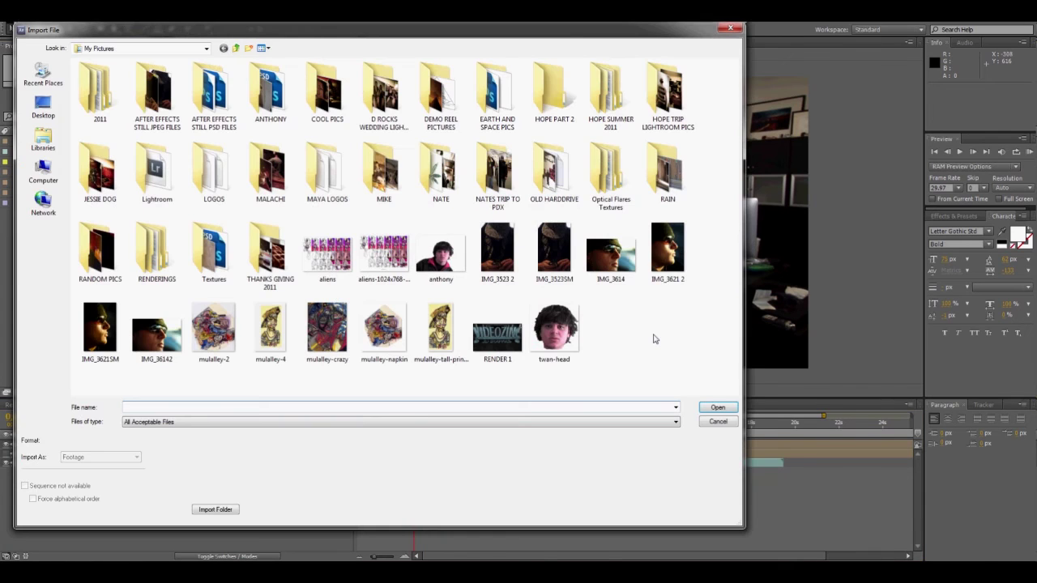
pyautogui.doubleClick(561, 339)
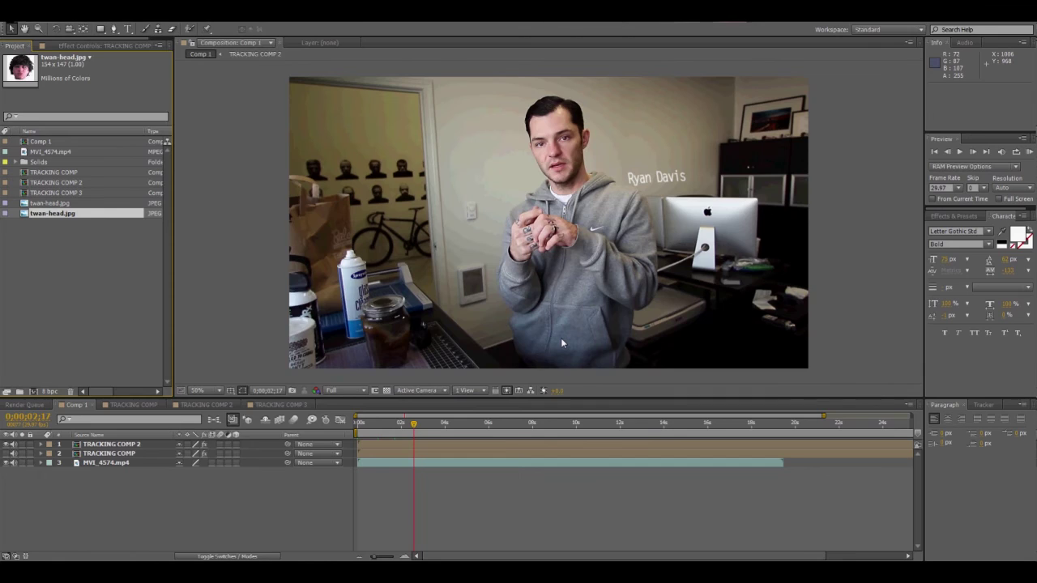
pyautogui.moveTo(25, 214)
pyautogui.mouseDown()
pyautogui.moveTo(388, 209)
pyautogui.moveTo(39, 218)
pyautogui.mouseUp()
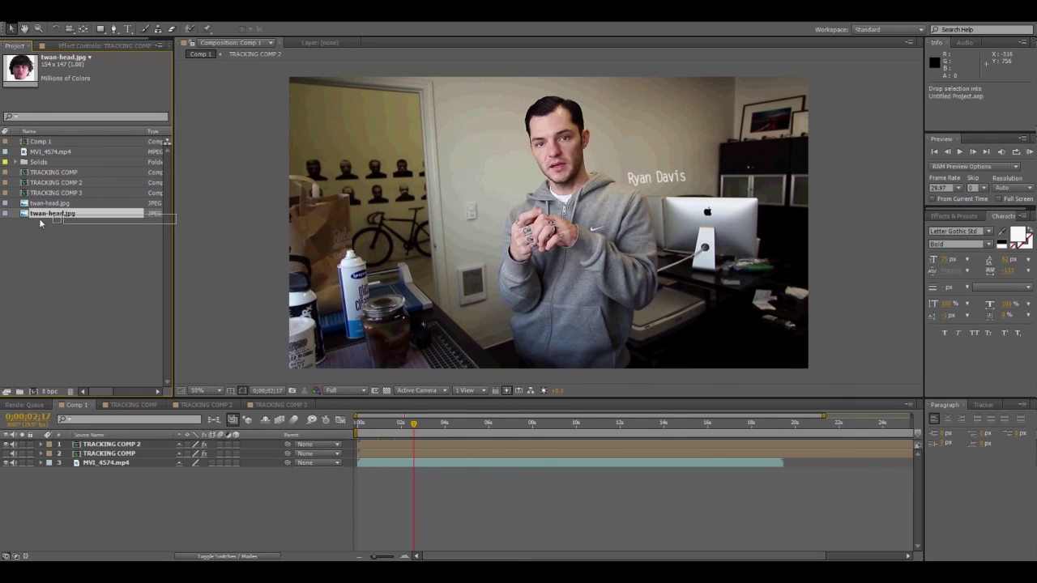
# Add twan-head.jpg to TRACKING COMP 2 and delete the duplicate photo layer.
pyautogui.click(84, 380)
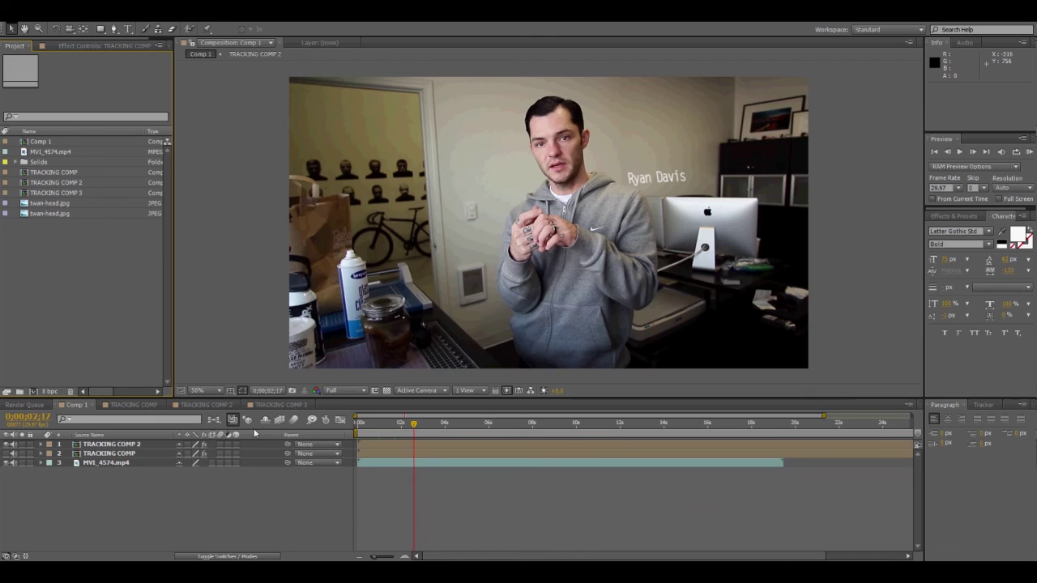
pyautogui.click(204, 405)
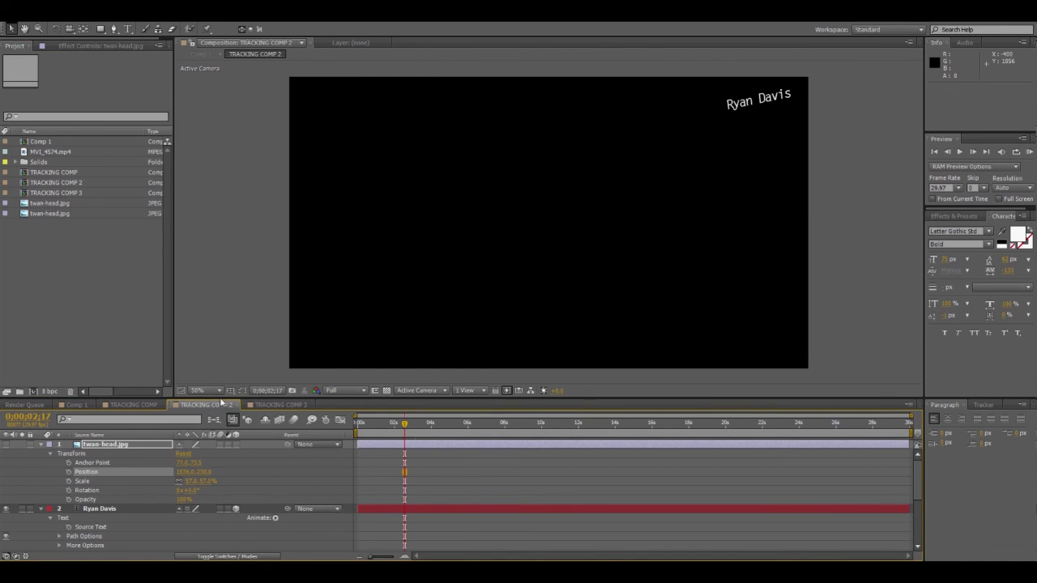
pyautogui.moveTo(22, 215); pyautogui.dragTo(592, 299)
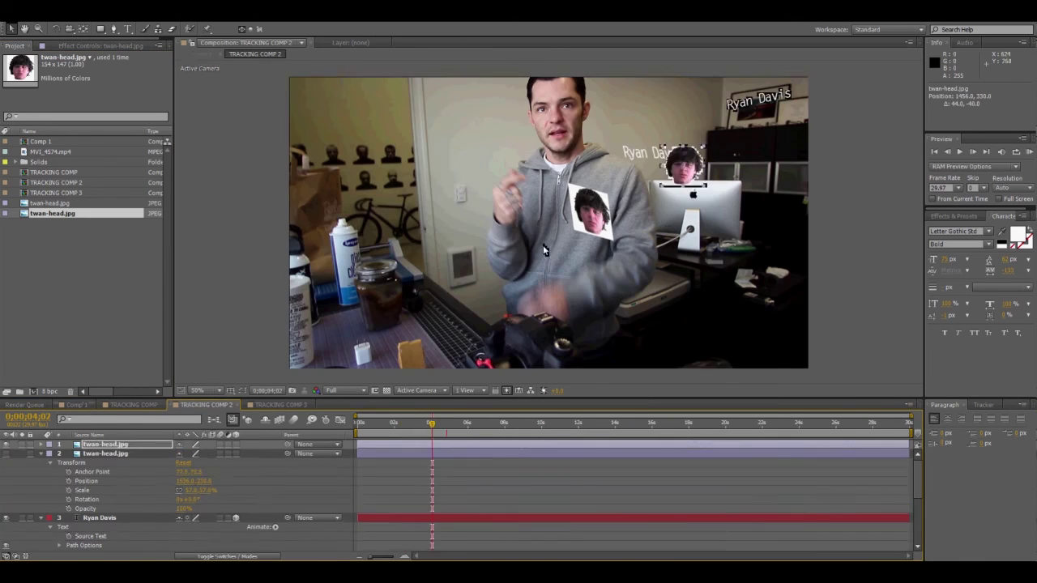
pyautogui.click(213, 406)
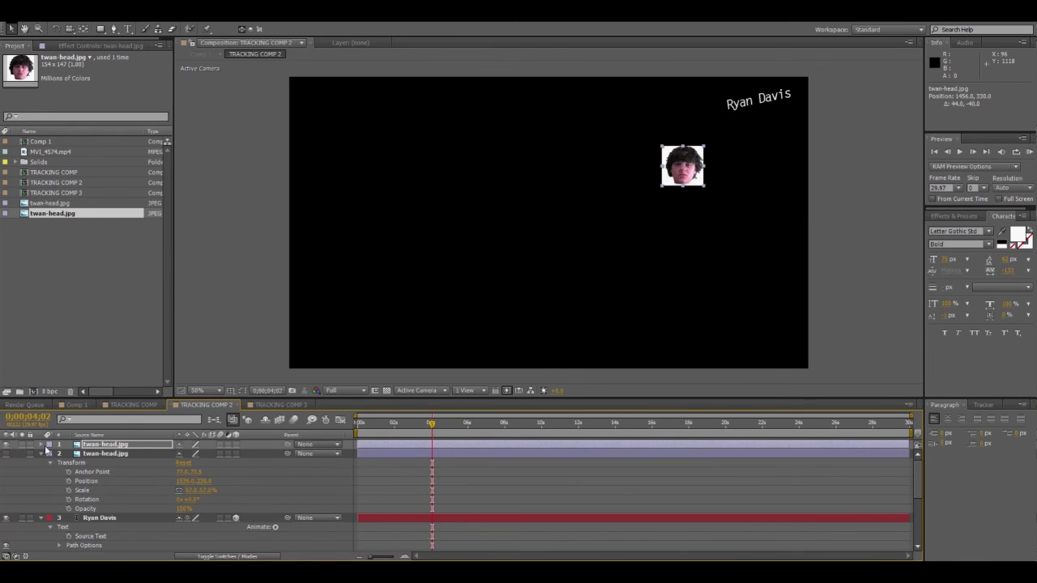
pyautogui.click(46, 453)
pyautogui.press('Delete')
pyautogui.click(42, 444)
pyautogui.click(50, 454)
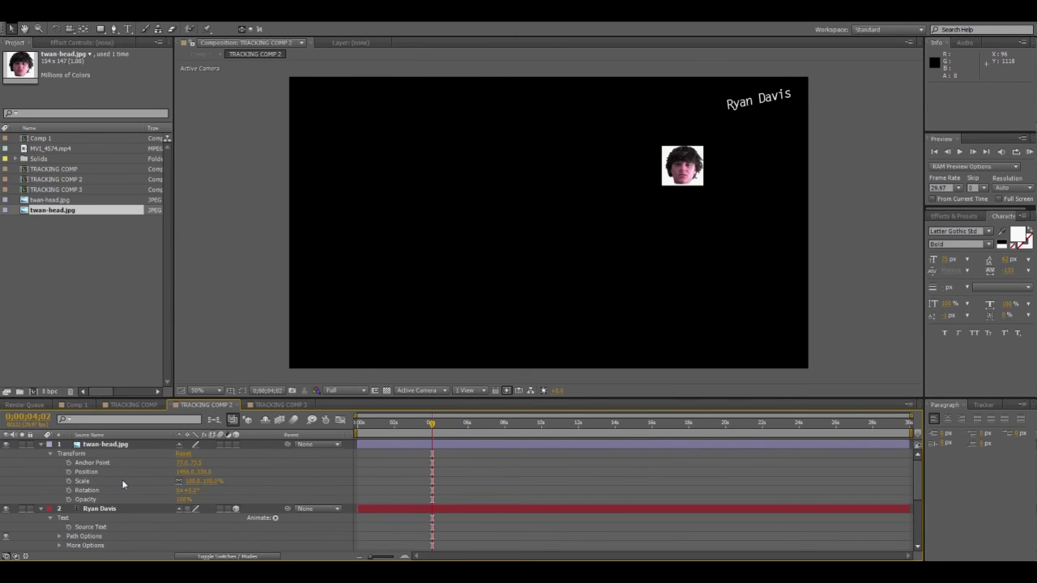
pyautogui.click(123, 481)
pyautogui.moveTo(208, 481); pyautogui.dragTo(183, 481)
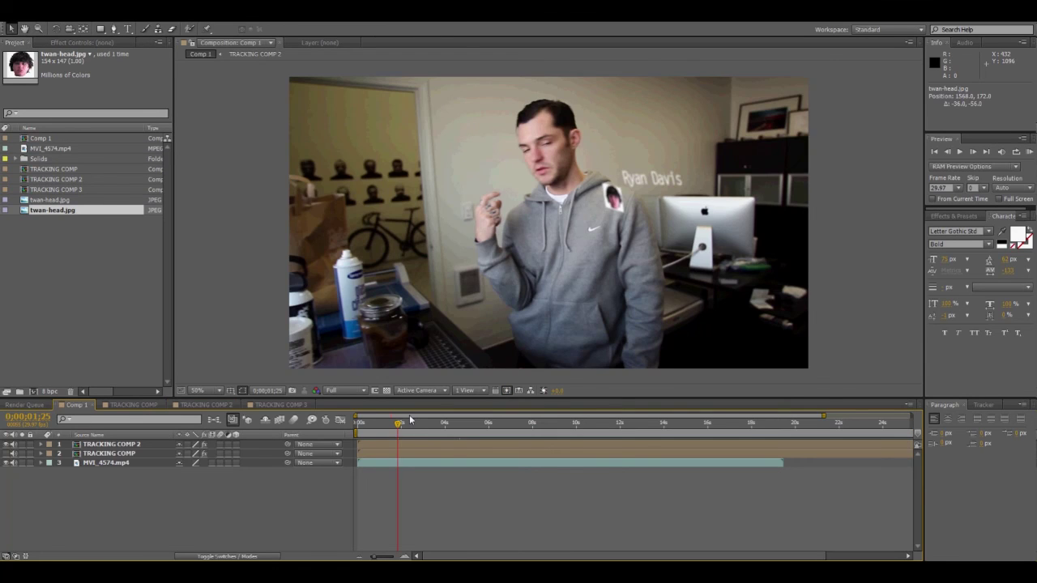
pyautogui.moveTo(397, 424); pyautogui.dragTo(414, 430)
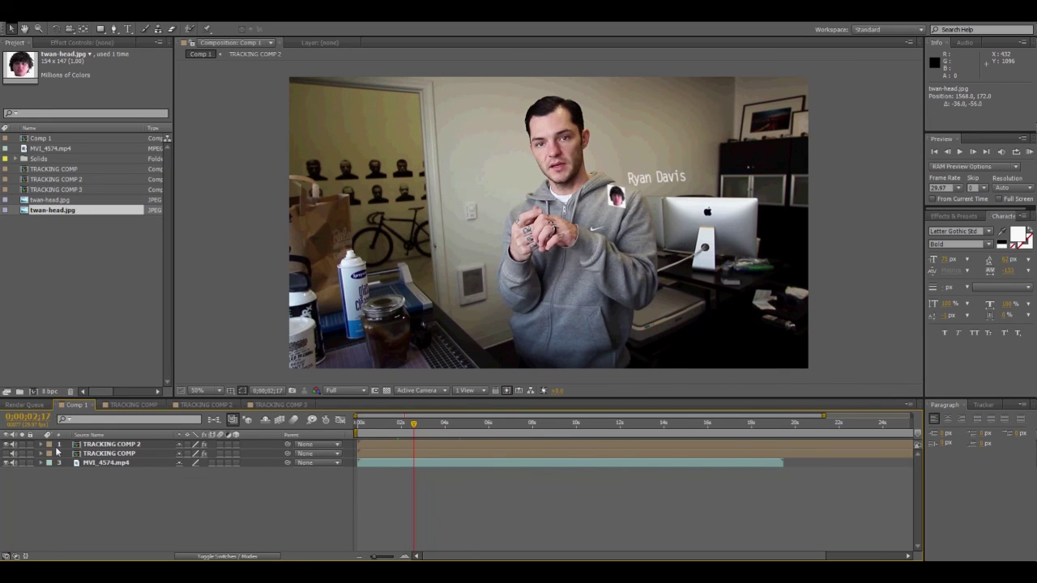
# Delete the twan-head.jpg photo layer from the TRACKING COMP 2 precomp.
pyautogui.doubleClick(106, 444)
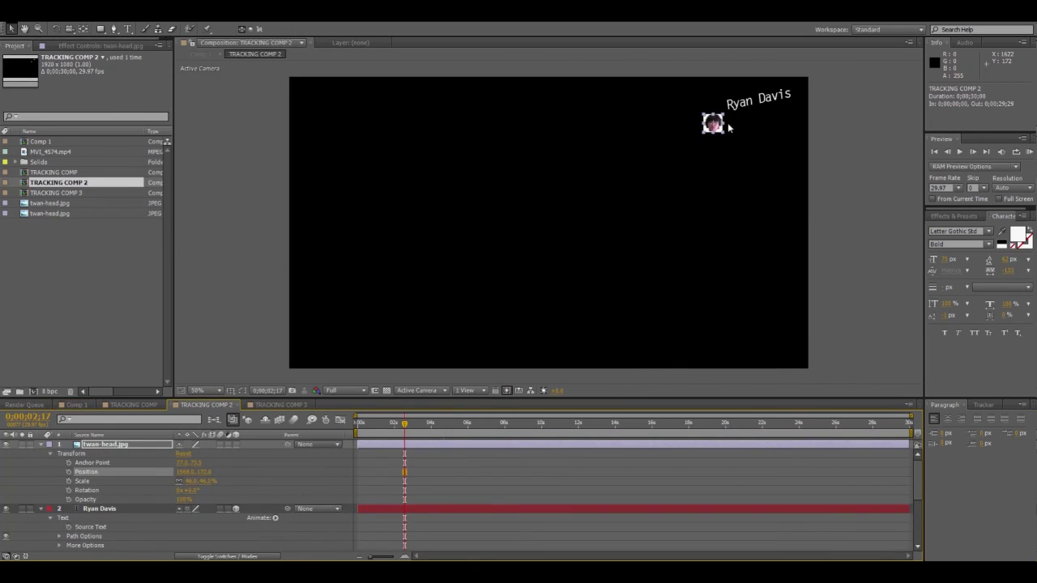
pyautogui.click(90, 447)
pyautogui.press('Delete')
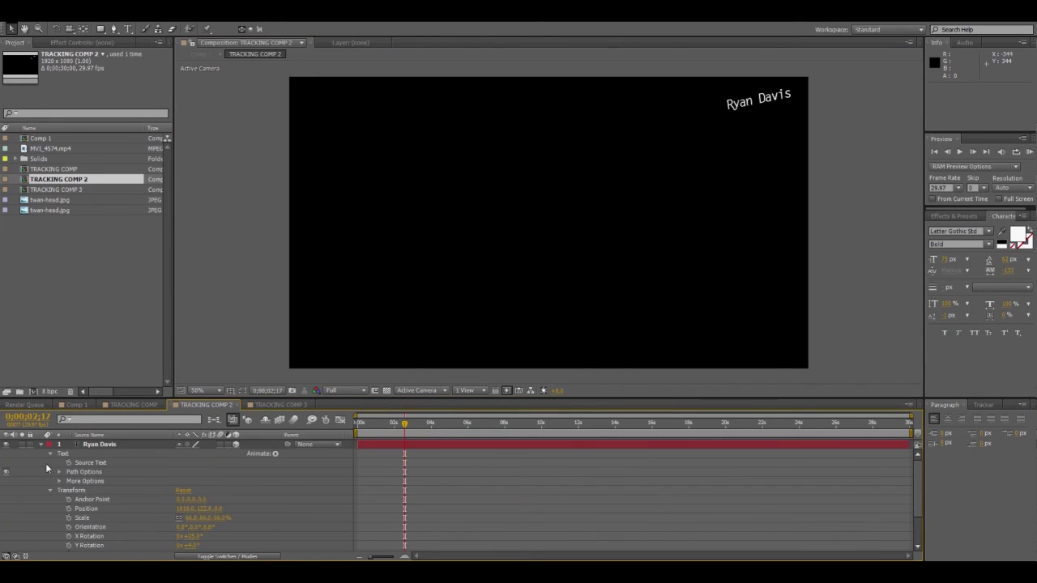
# Back in Comp 1, scrub from the blurred opening frames to preview the footage coming into focus.
pyautogui.click(76, 404)
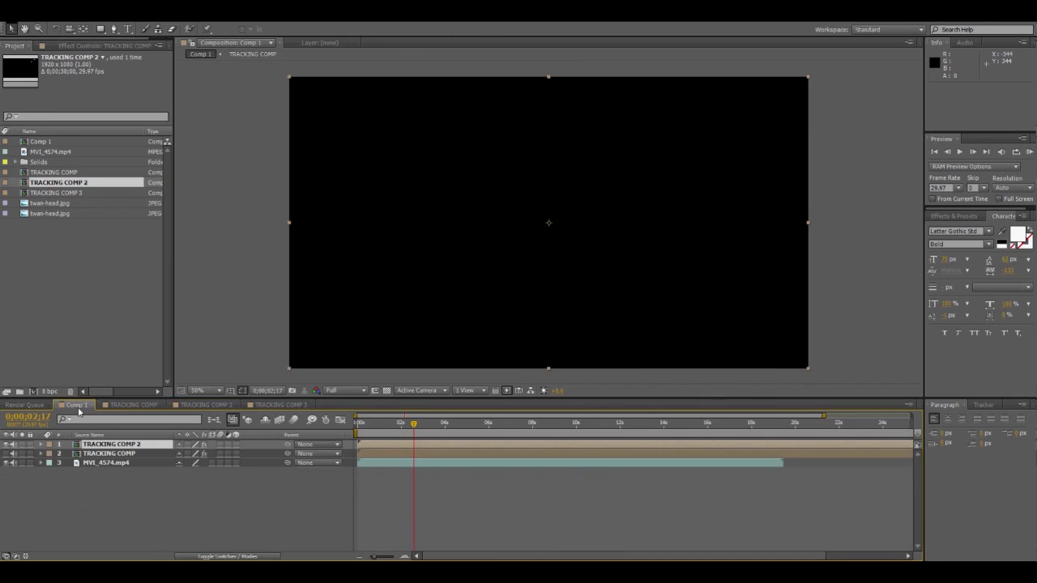
pyautogui.click(382, 424)
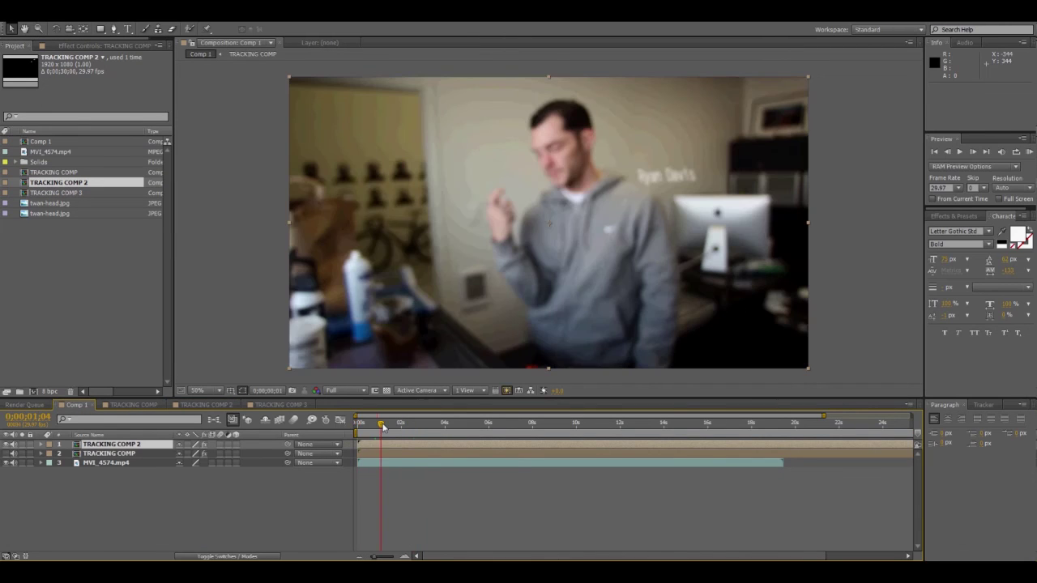
pyautogui.moveTo(381, 424); pyautogui.dragTo(442, 425)
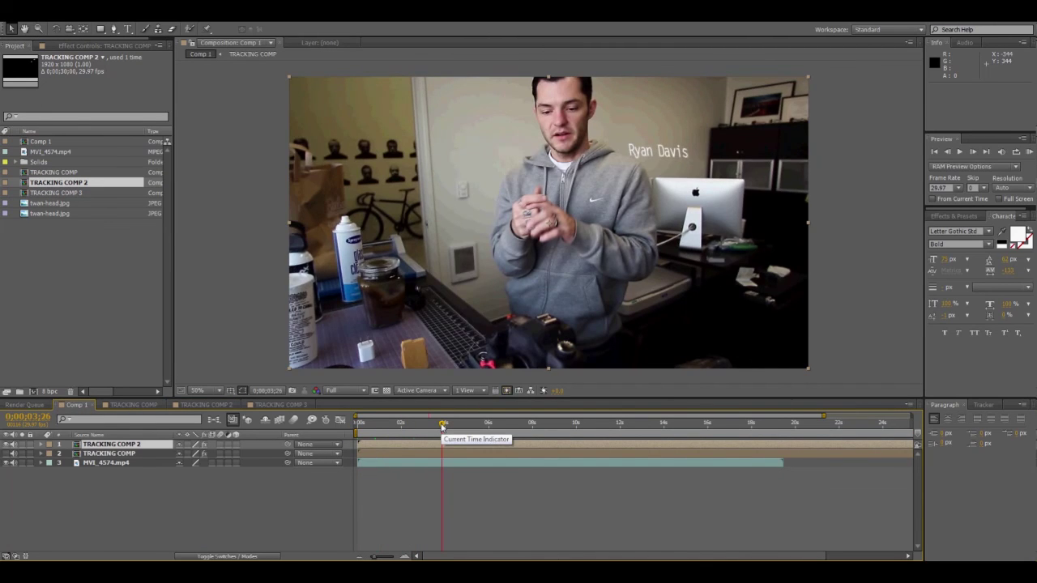